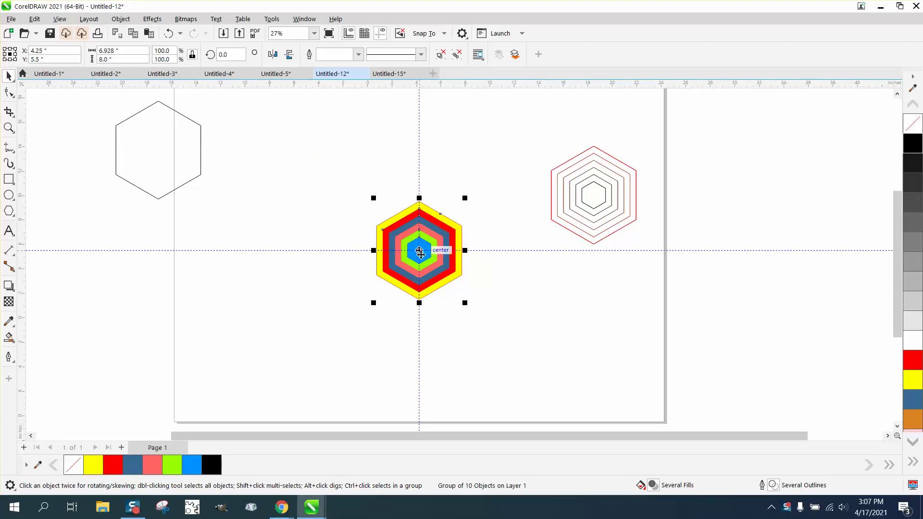
- Drop a duplicate of the coloured hexagon group up and to the left
click(501, 264)
click(428, 246)
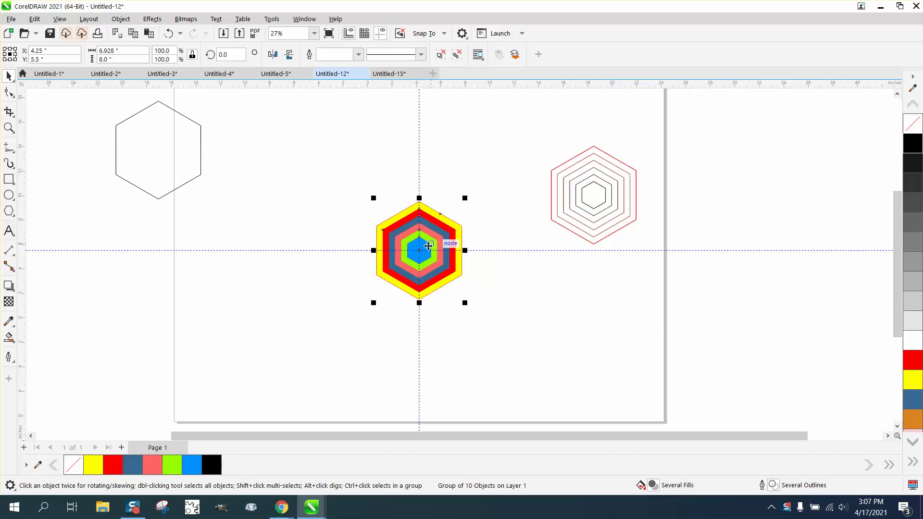
drag(459, 280, 419, 253)
right_click(418, 254)
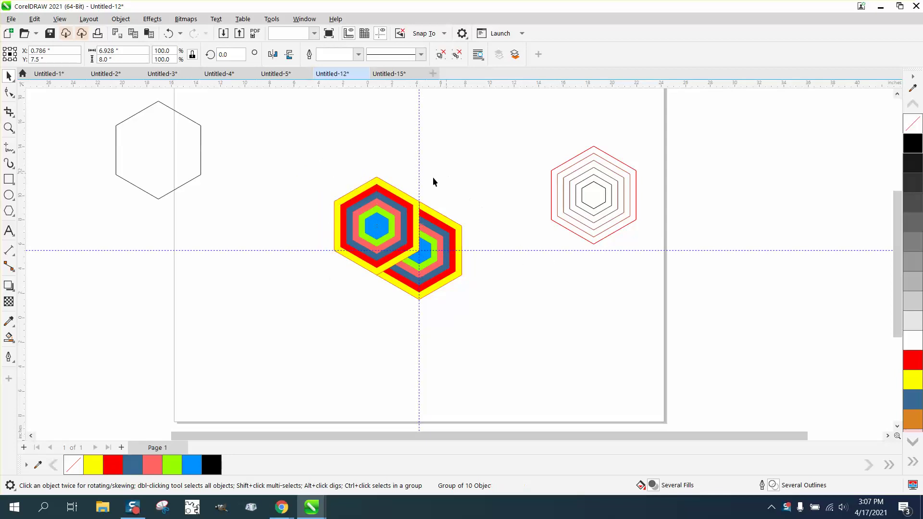
- Centre the hexagon group on the page and snap its right corner onto the vertical guide
click(379, 205)
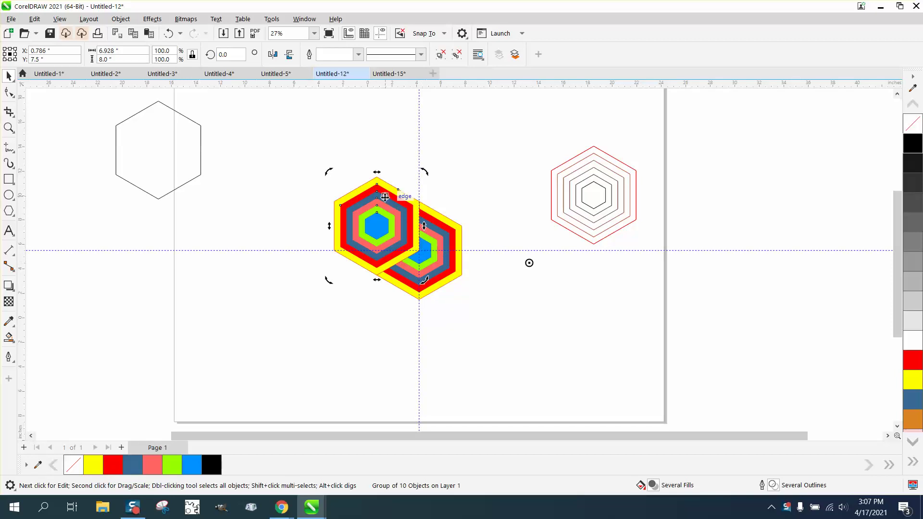
key(p)
click(434, 229)
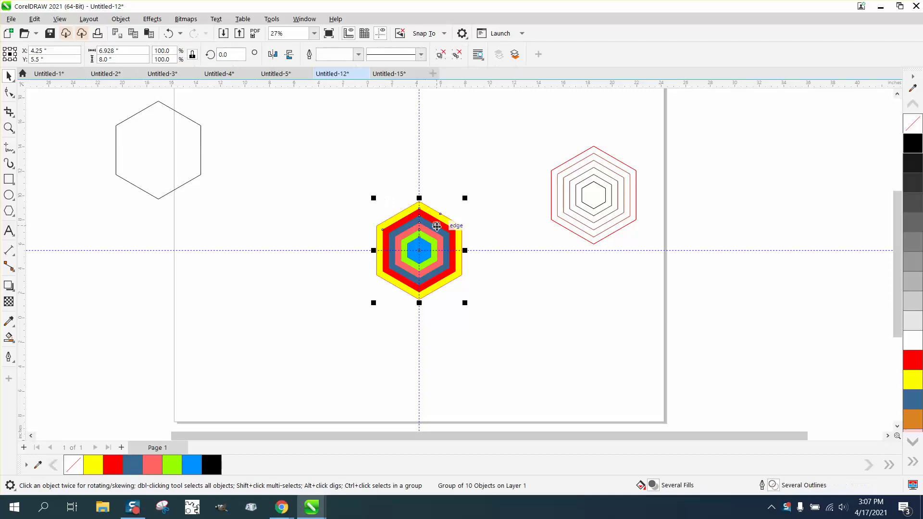
drag(462, 275, 420, 245)
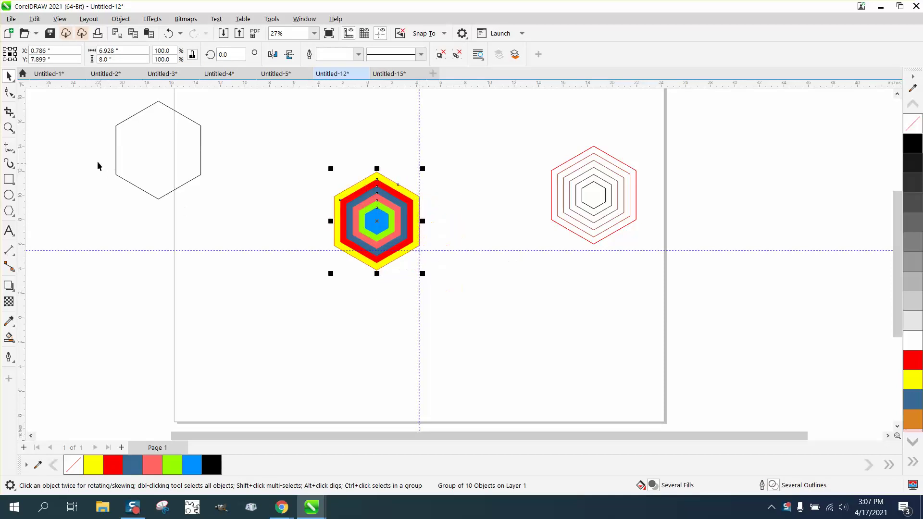
- Zoom in on the hexagons and nudge the tile down onto the guide
click(9, 127)
drag(320, 154, 566, 350)
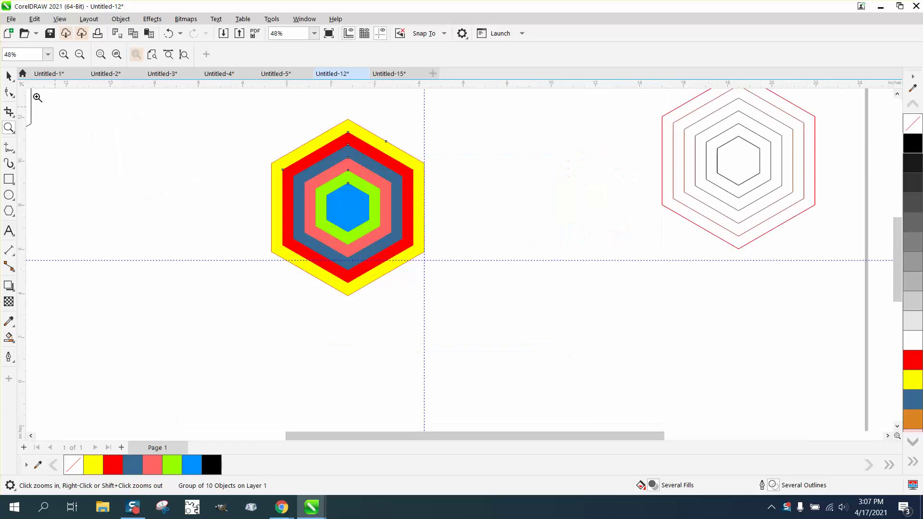
click(9, 76)
click(425, 251)
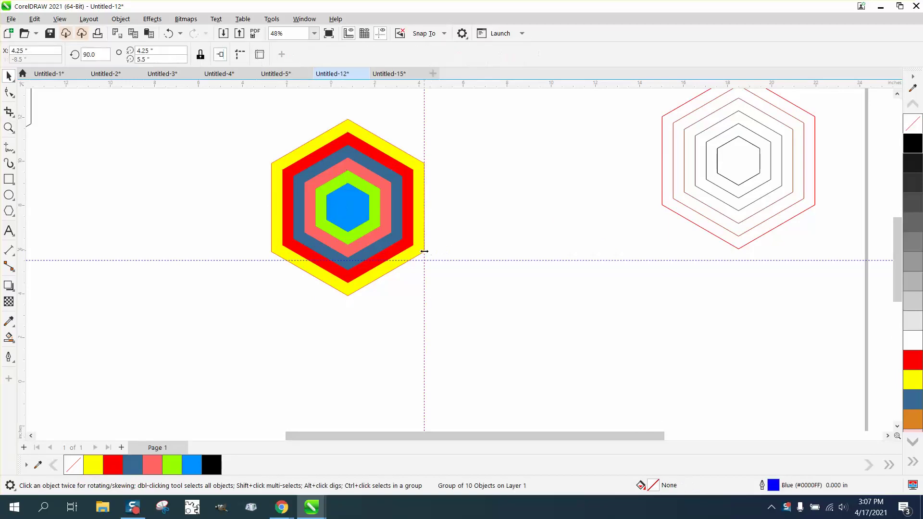
click(424, 251)
drag(423, 251, 423, 262)
- Move the tile's rotation centre to the guide intersection
scroll(392, 209, down, 1)
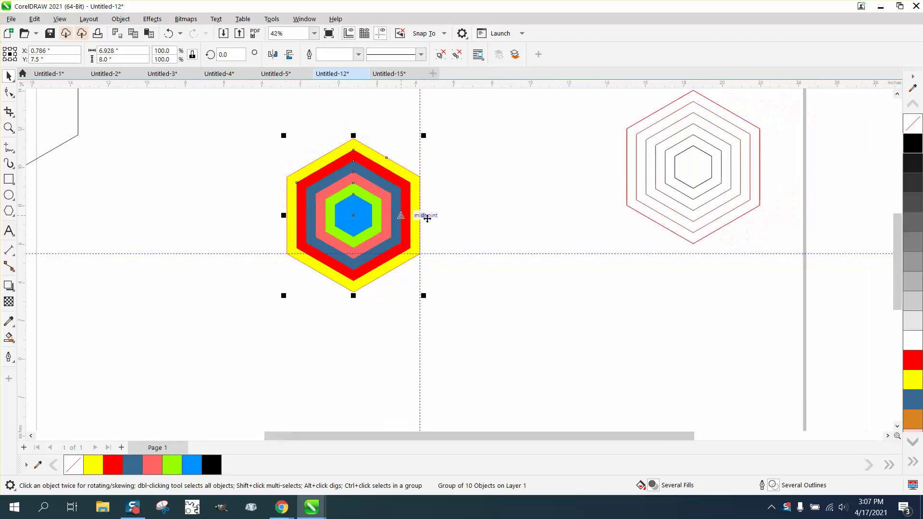
click(354, 226)
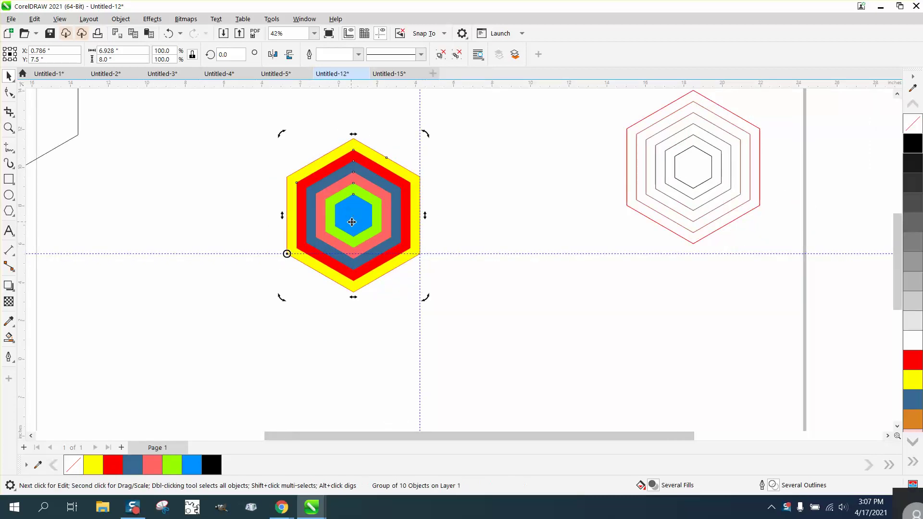
drag(287, 254, 418, 255)
click(385, 227)
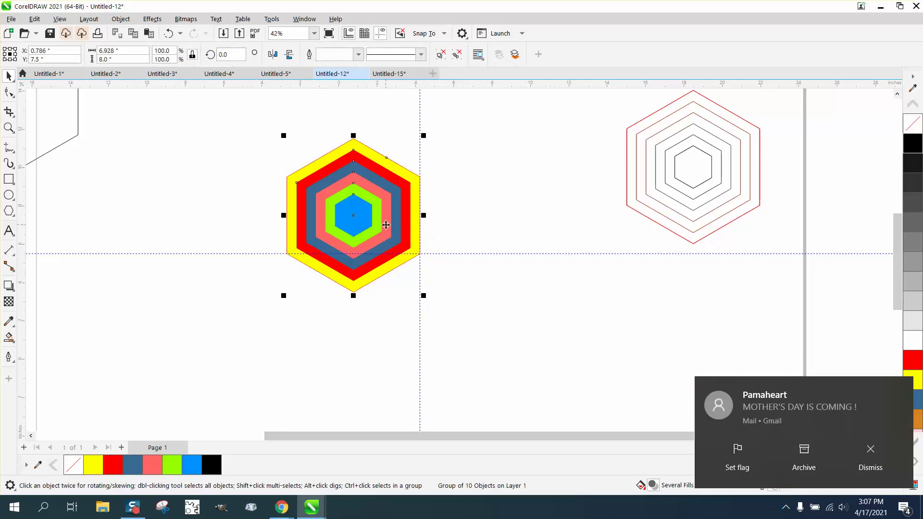
click(386, 227)
- Make copies rotated in 60° steps, repeating with Ctrl+R until six hexagons interlock
double_click(231, 54)
text(60)
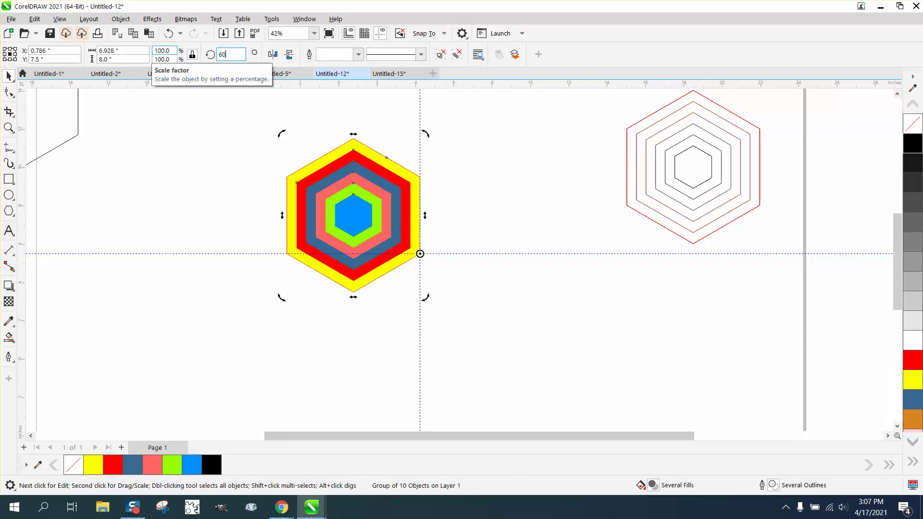
key(Return)
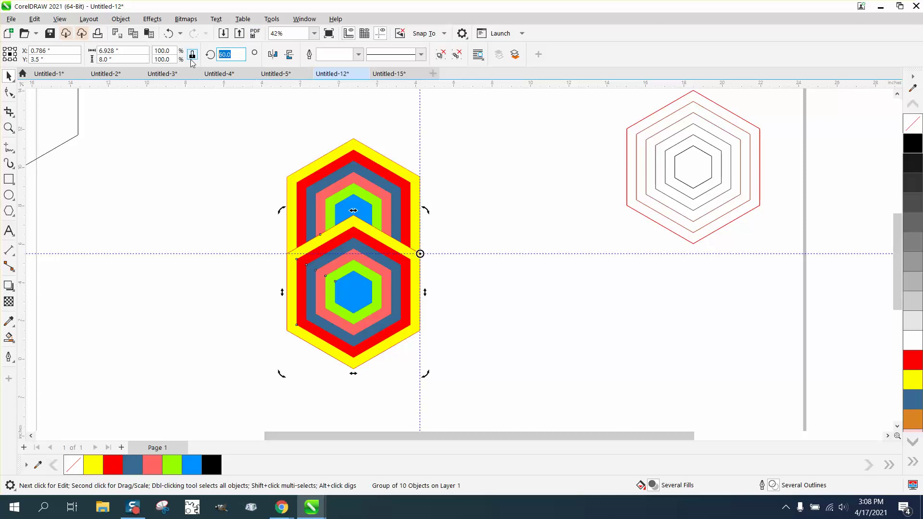
text(6)
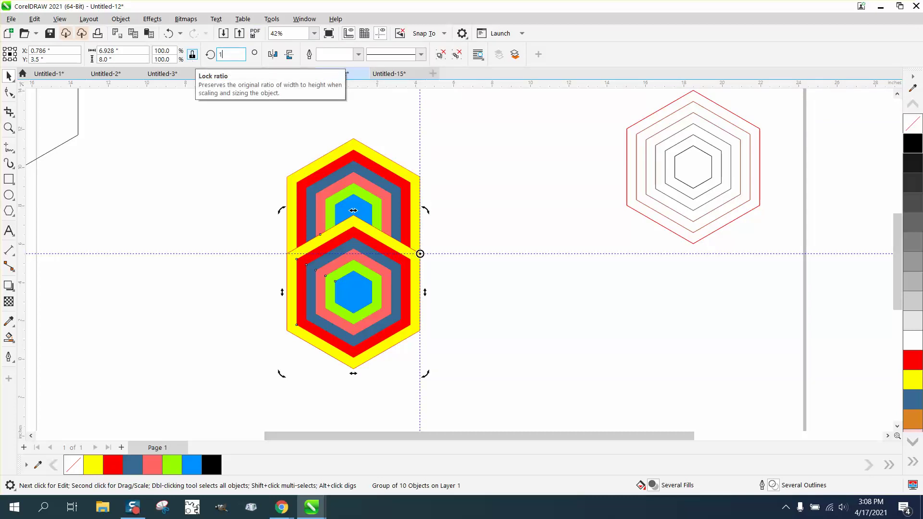
text(20)
key(Return)
key(ctrl+r)
key(ctrl+r)
key(ctrl+r)
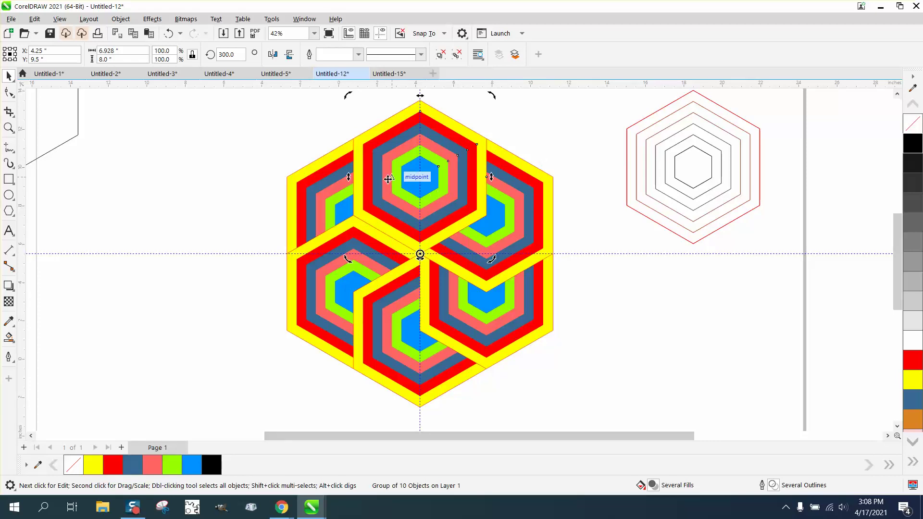
key(ctrl+r)
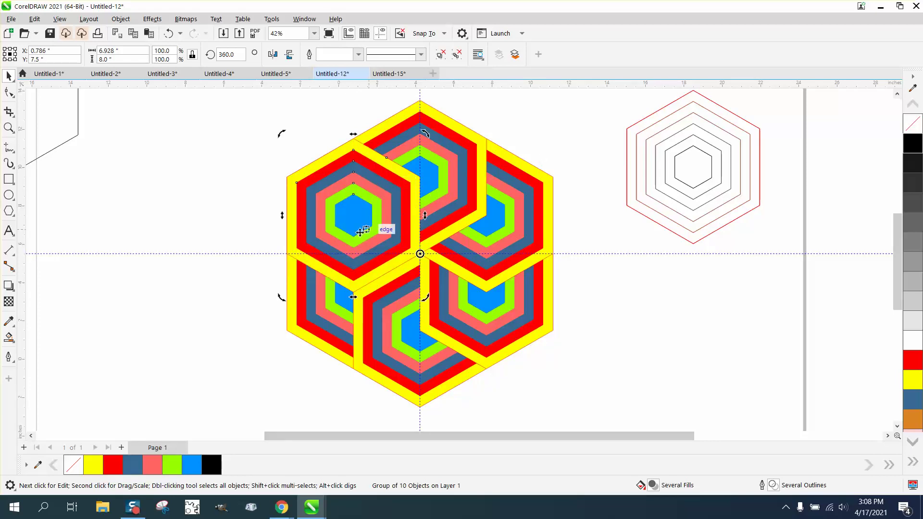
scroll(435, 267, down, 2)
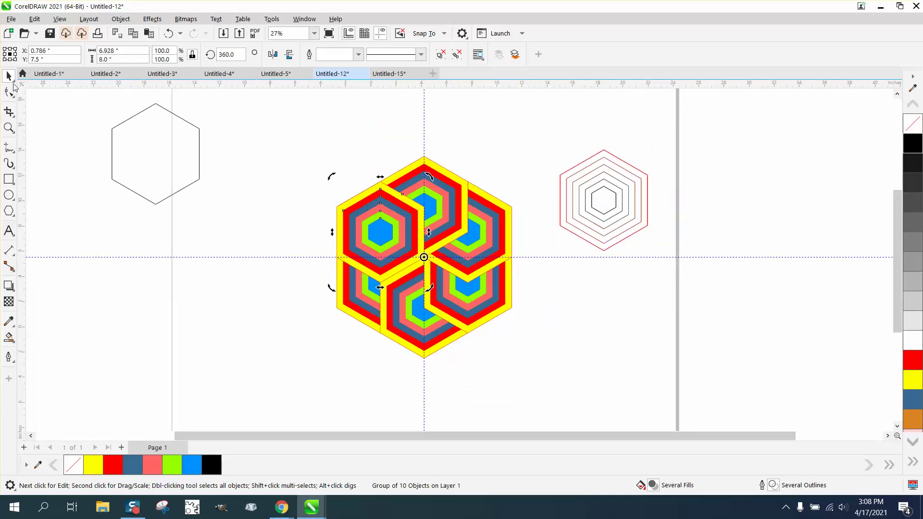
- Keep one coloured tile, delete the six pinwheel tiles, and centre the tile on the page
drag(365, 226, 242, 234)
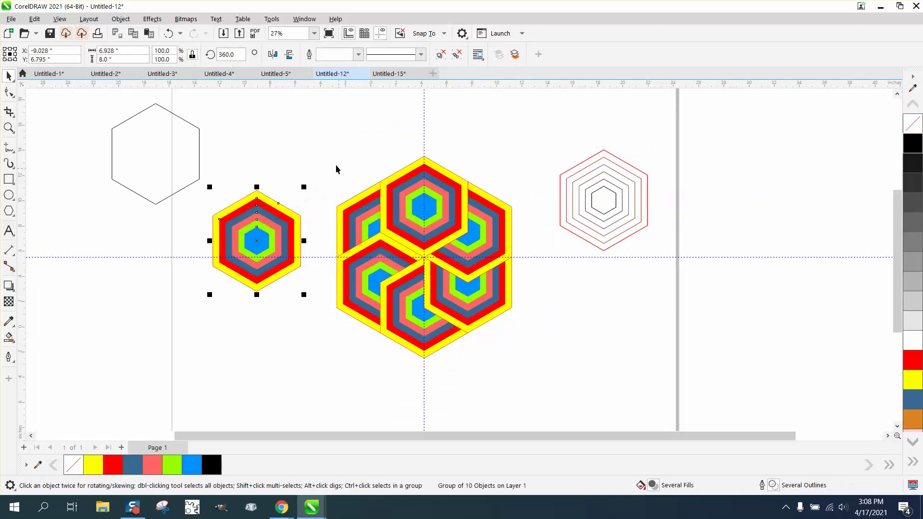
drag(333, 144, 535, 364)
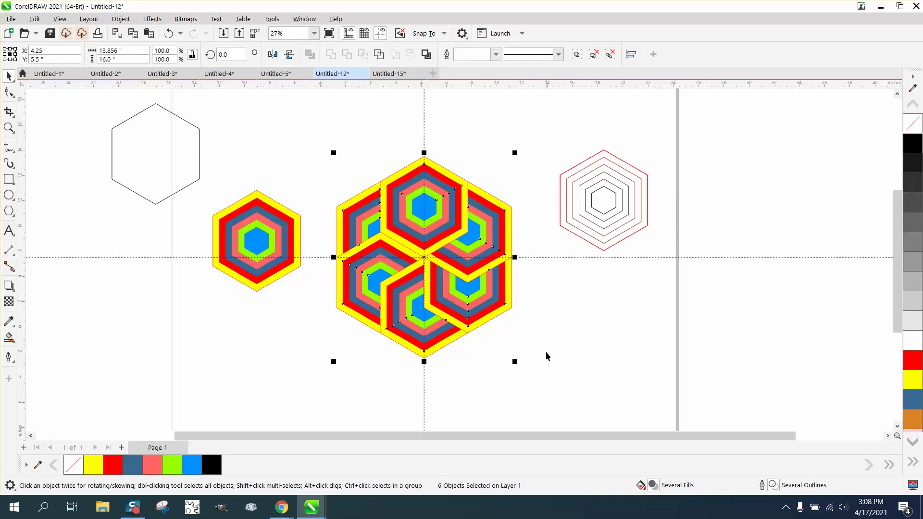
key(Delete)
click(294, 249)
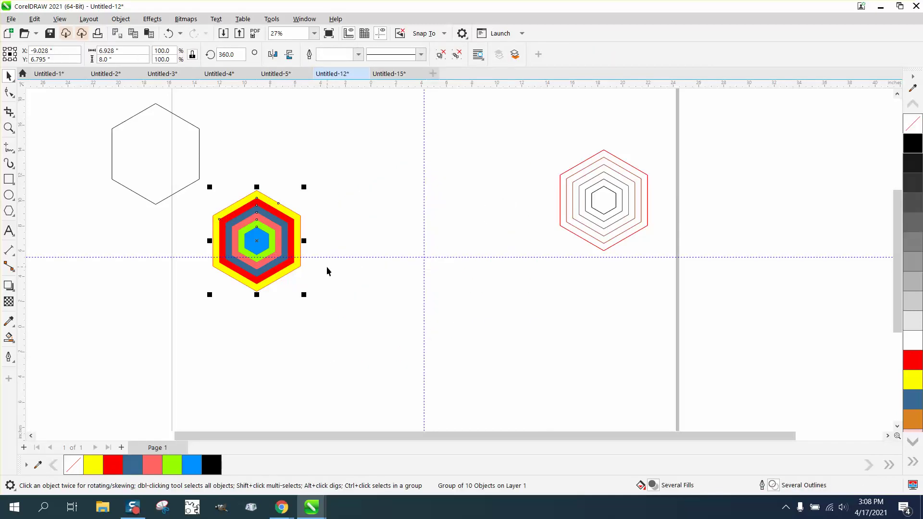
key(p)
- Fill the plain outline hexagon black and place it over the tile's left half
click(198, 171)
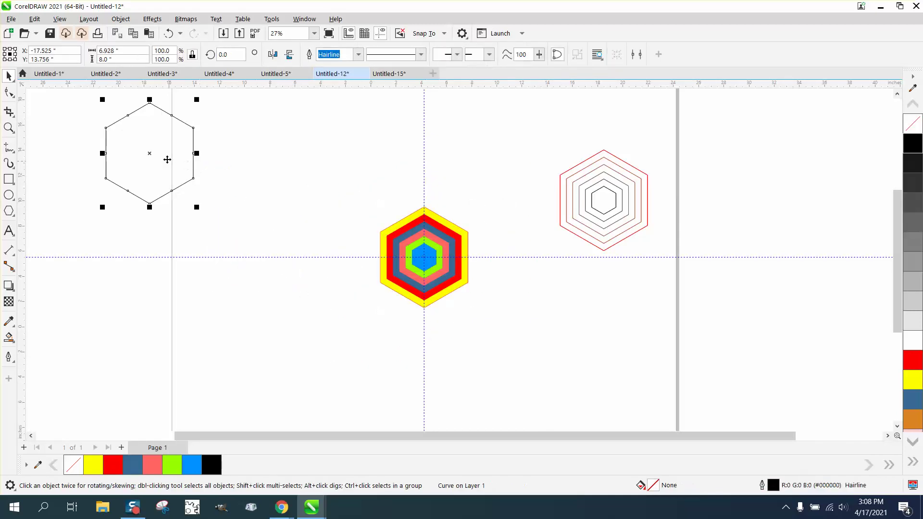
drag(146, 153, 310, 263)
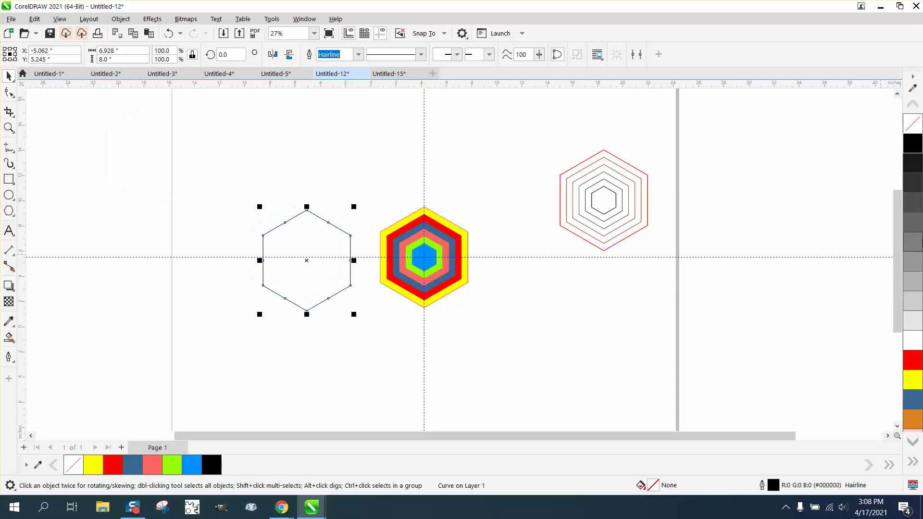
click(911, 152)
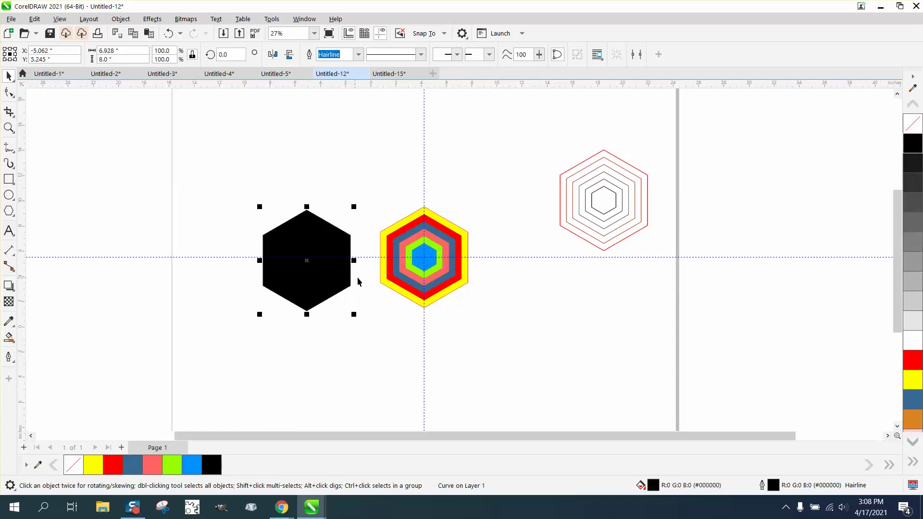
scroll(349, 286, up, 1)
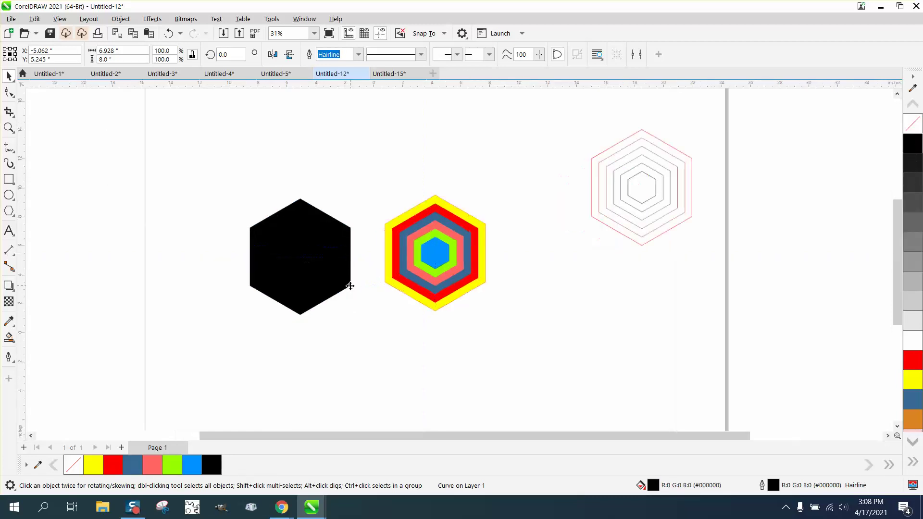
drag(349, 287, 435, 253)
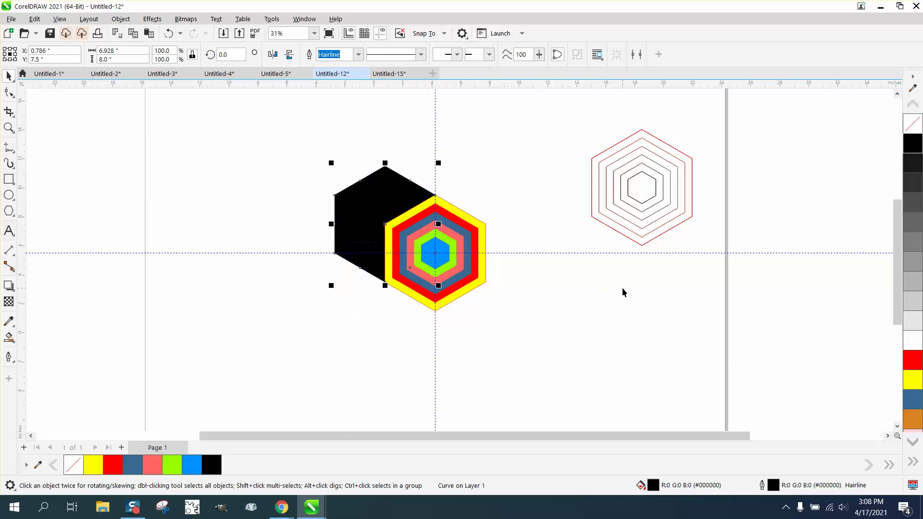
- Bring the black hexagon to the front of the page and select it with the coloured tile
click(131, 21)
mouse_move(133, 200)
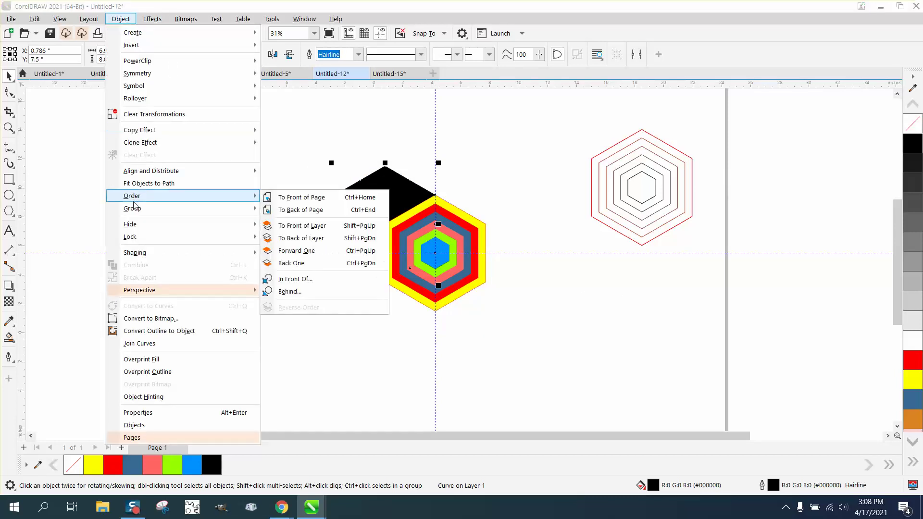
click(291, 197)
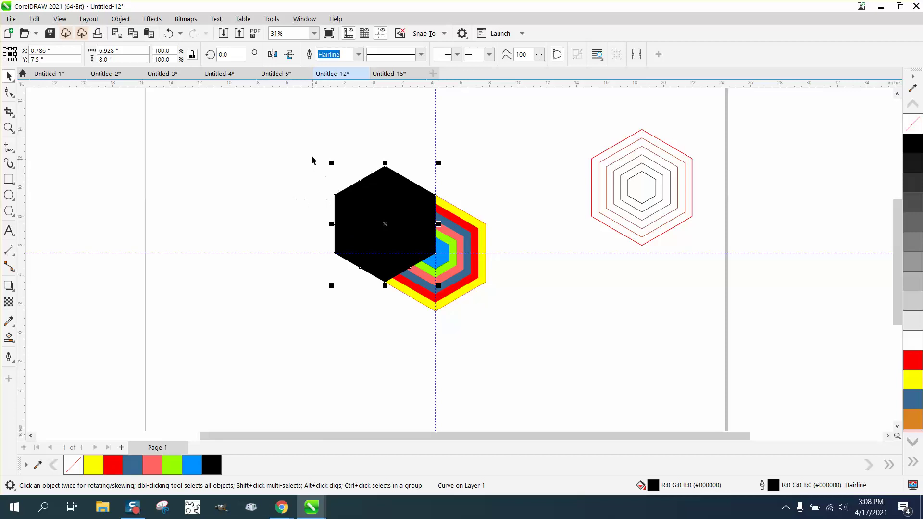
drag(466, 305, 536, 348)
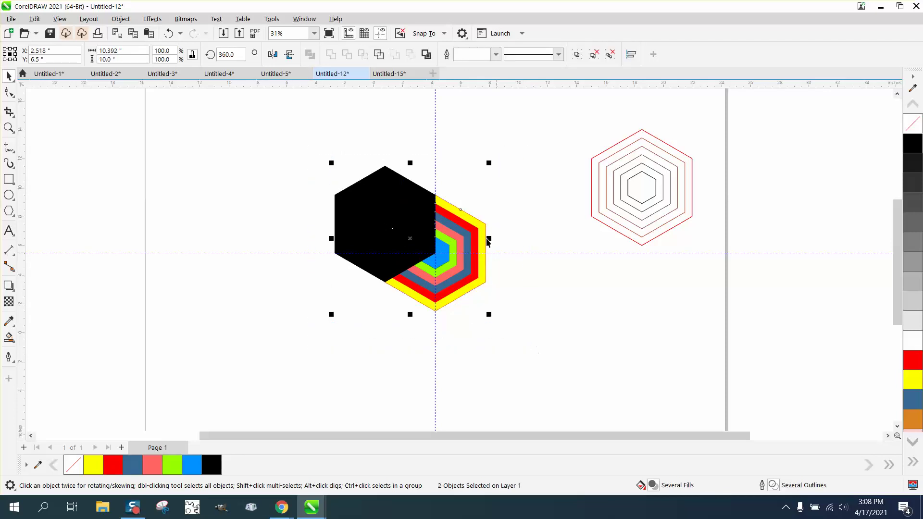
- Trim the coloured tile with the black hexagon, then move the black hexagon off to the left
click(379, 54)
click(405, 204)
drag(406, 203, 228, 188)
- Remove the outlines from the trimmed chevron bands and select the yellow outer band
drag(353, 191, 546, 324)
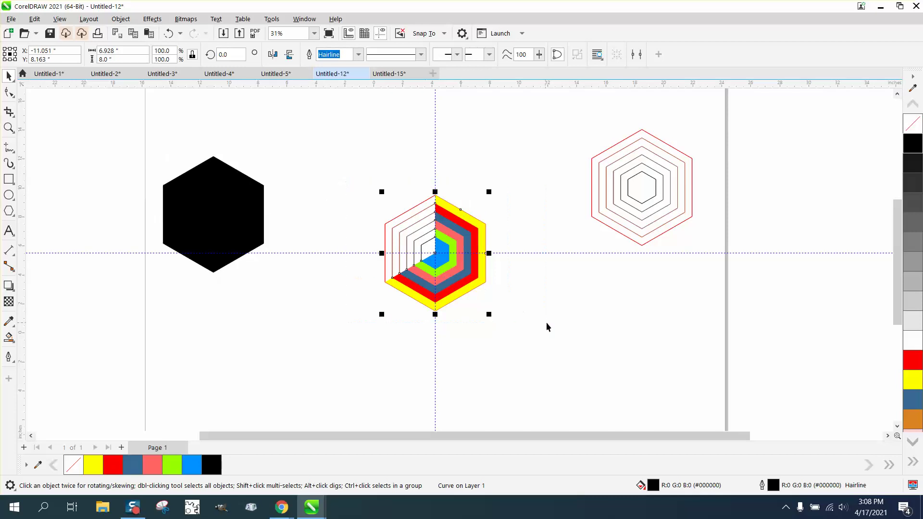
right_click(910, 129)
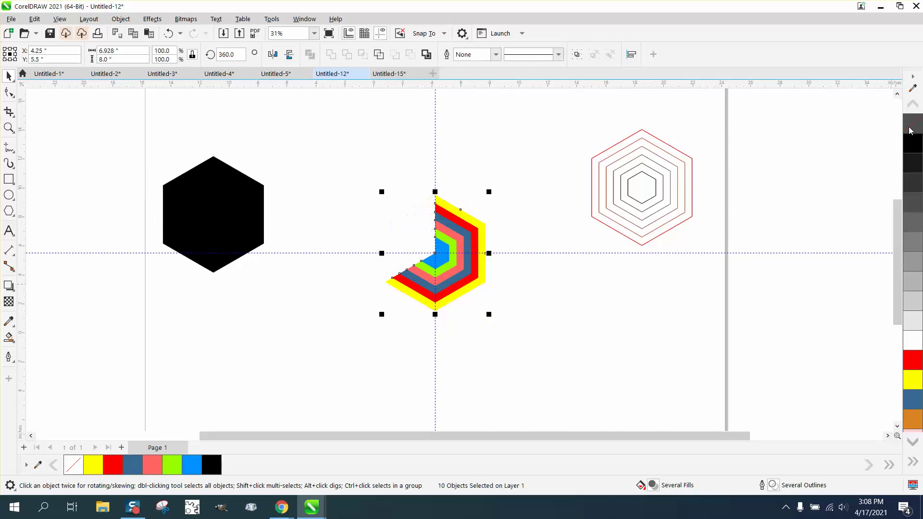
click(233, 229)
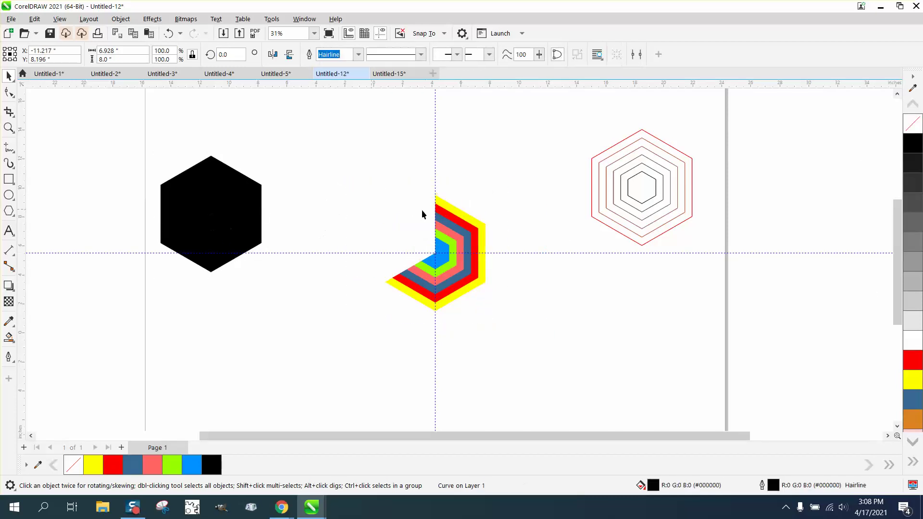
click(461, 213)
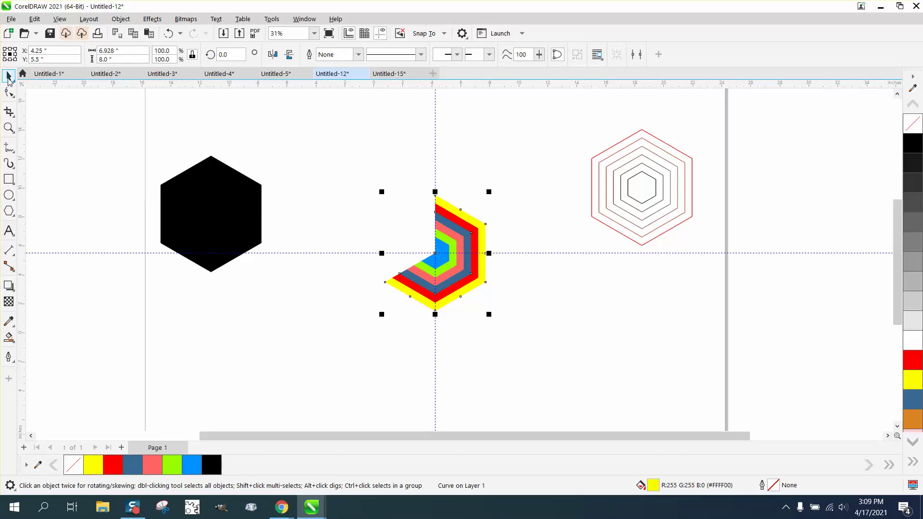
- Select all ten coloured bands and zoom in on them
click(304, 179)
drag(402, 264, 550, 352)
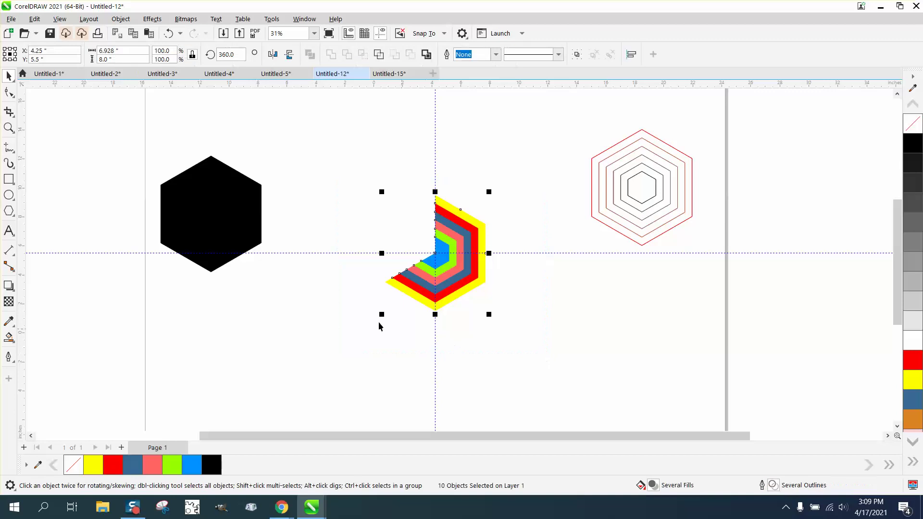
click(9, 127)
scroll(445, 331, up, 1)
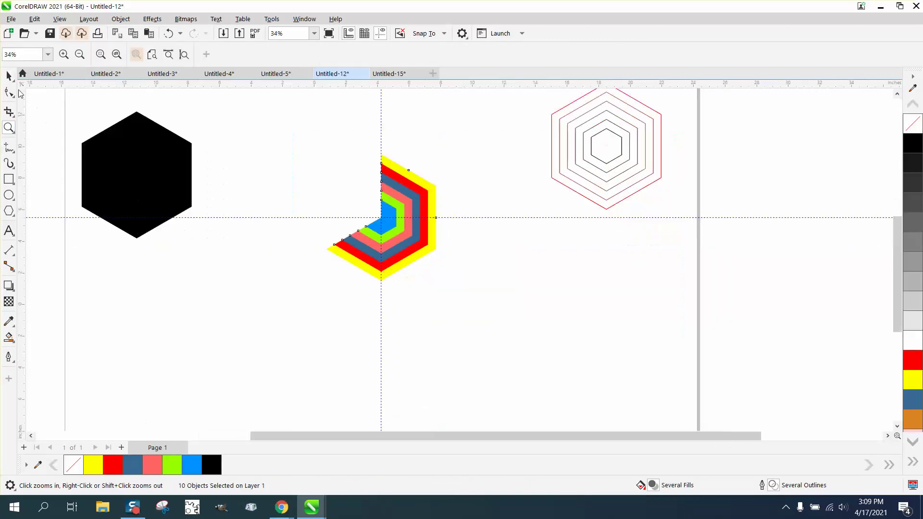
click(13, 79)
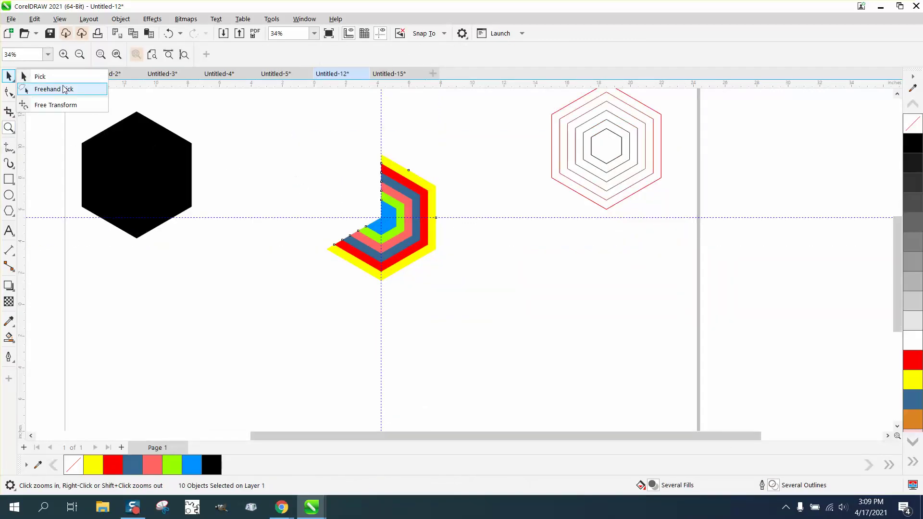
click(40, 77)
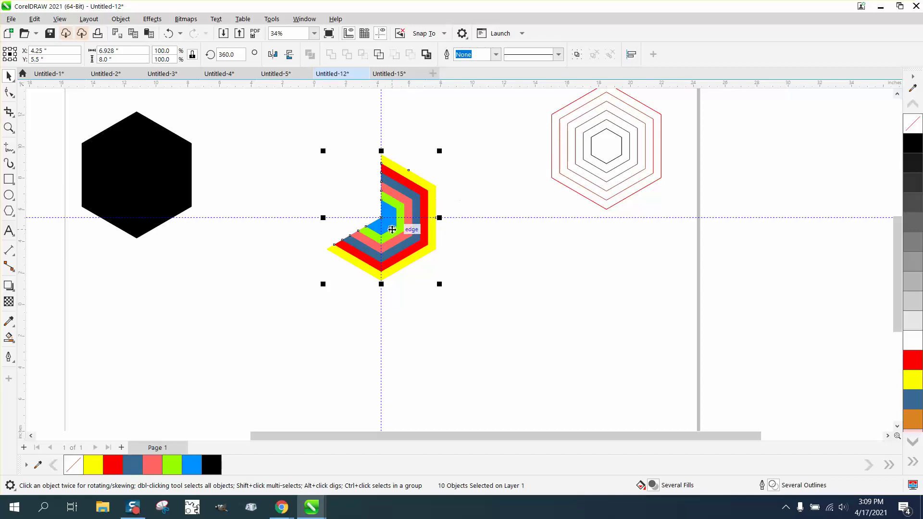
- Try moving the guideline and the blue centre band, then undo those changes
click(667, 315)
drag(381, 214, 704, 341)
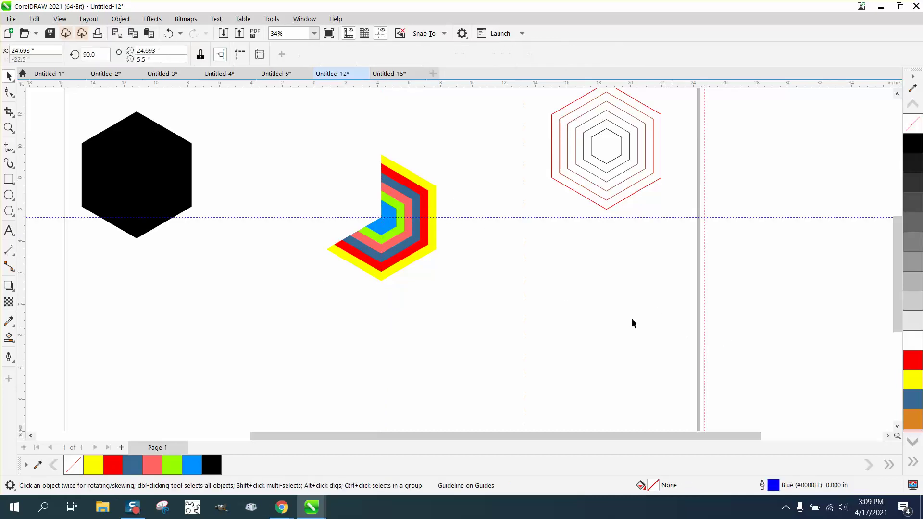
drag(389, 233, 561, 293)
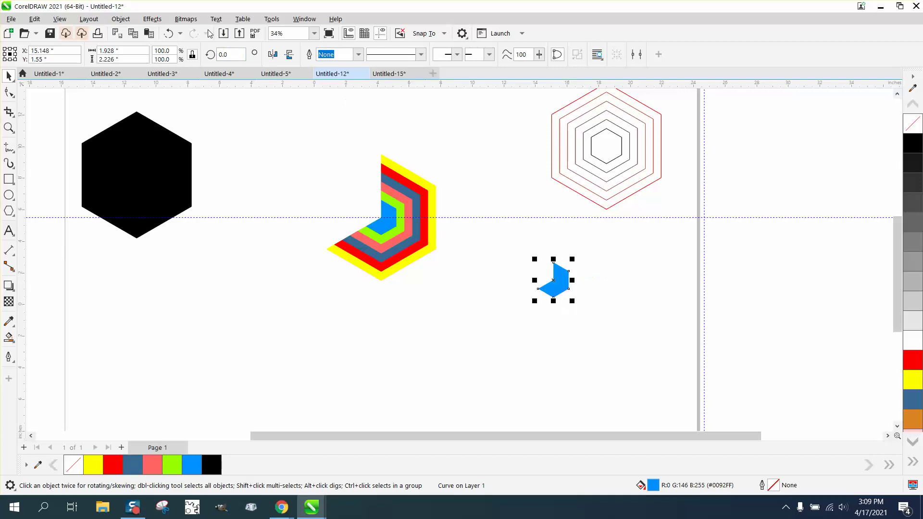
click(169, 34)
click(169, 34)
click(168, 35)
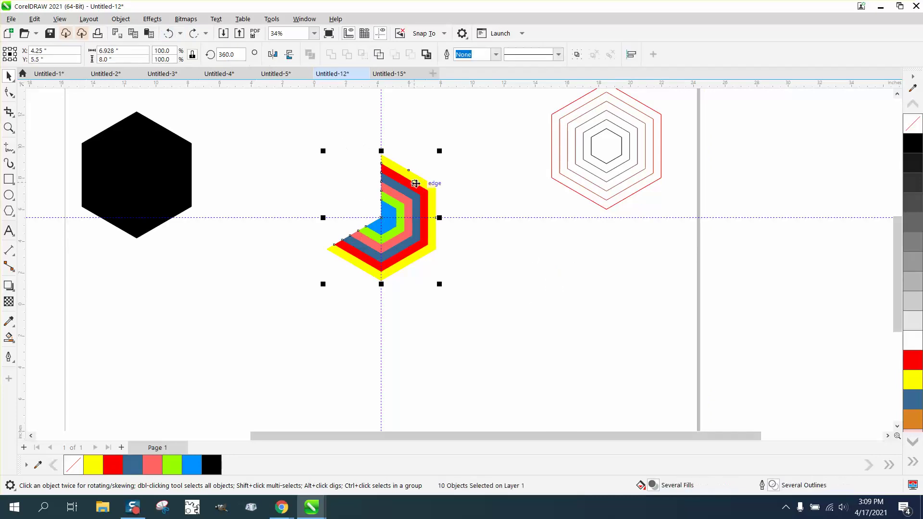
key(ctrl+z)
- Trial a 60° rotation of the bands about their bottom-left corner and undo it
click(386, 233)
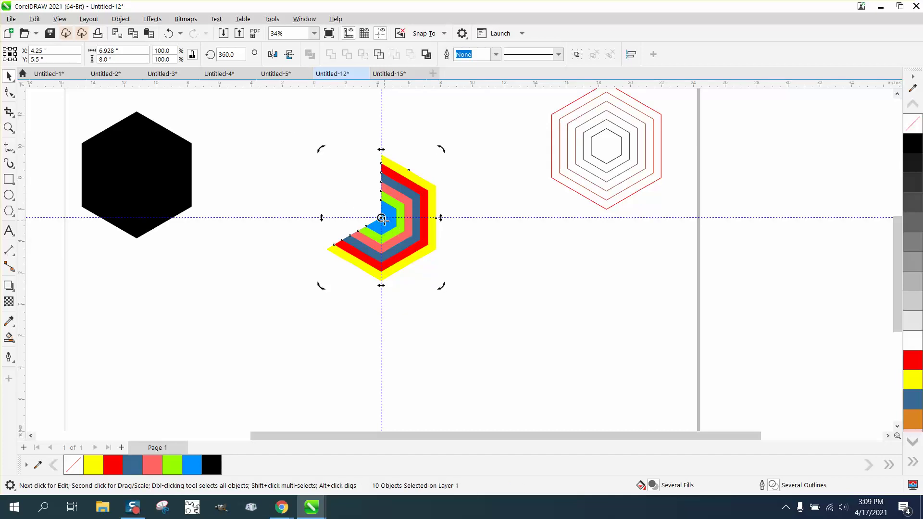
mouse_move(381, 218)
mouse_down()
mouse_move(384, 234)
mouse_move(326, 249)
mouse_up()
key(BackSpace)
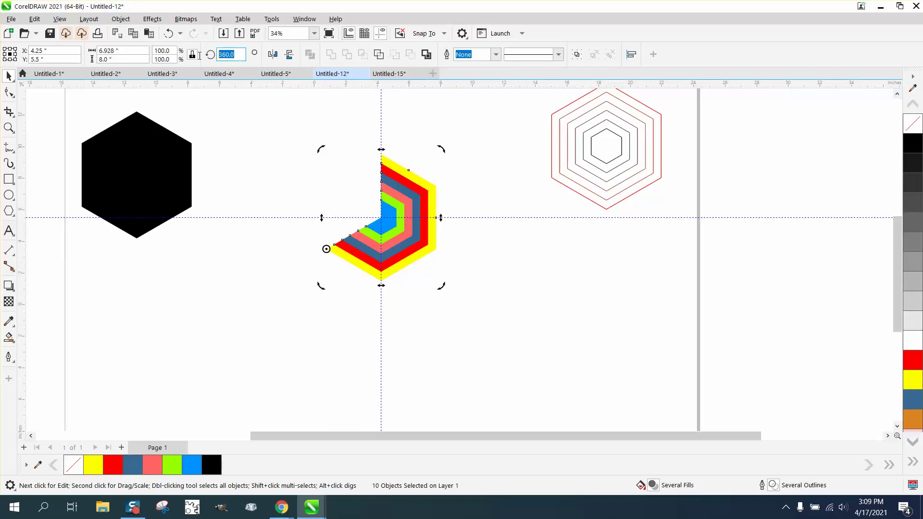
key(Return)
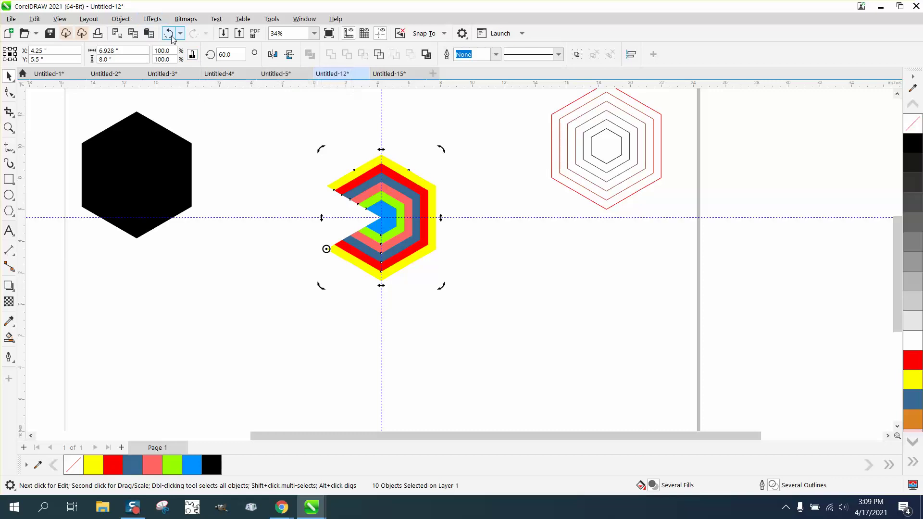
click(168, 34)
- Test-pull the red and yellow bands out, undo the moves, and group all ten bands
click(414, 195)
click(417, 191)
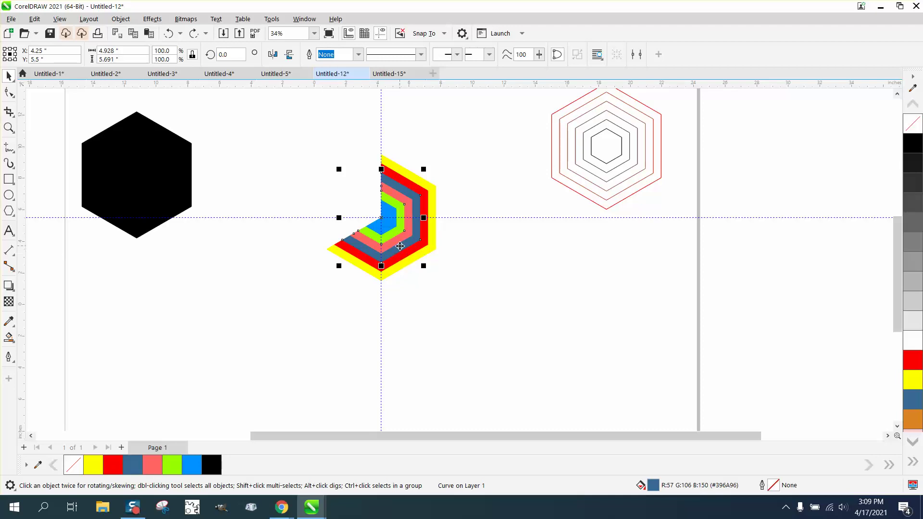
click(402, 249)
key(Escape)
click(406, 171)
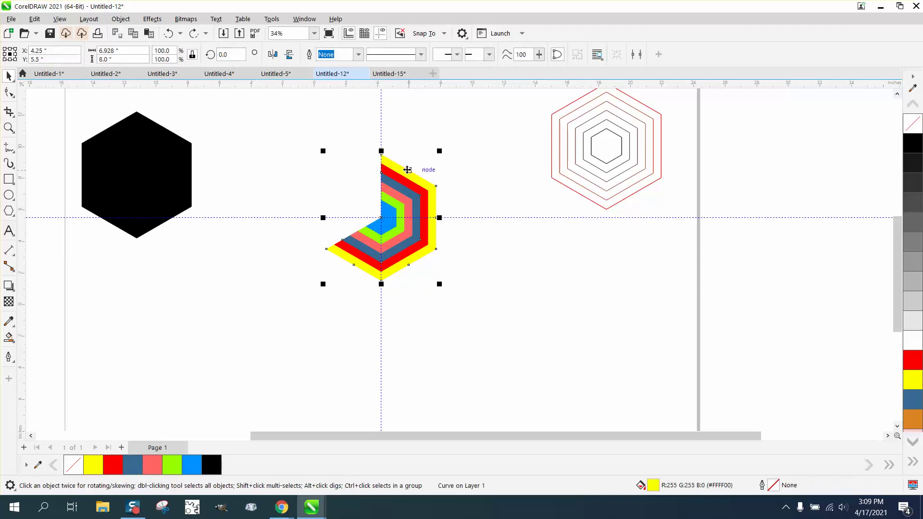
drag(406, 171, 590, 243)
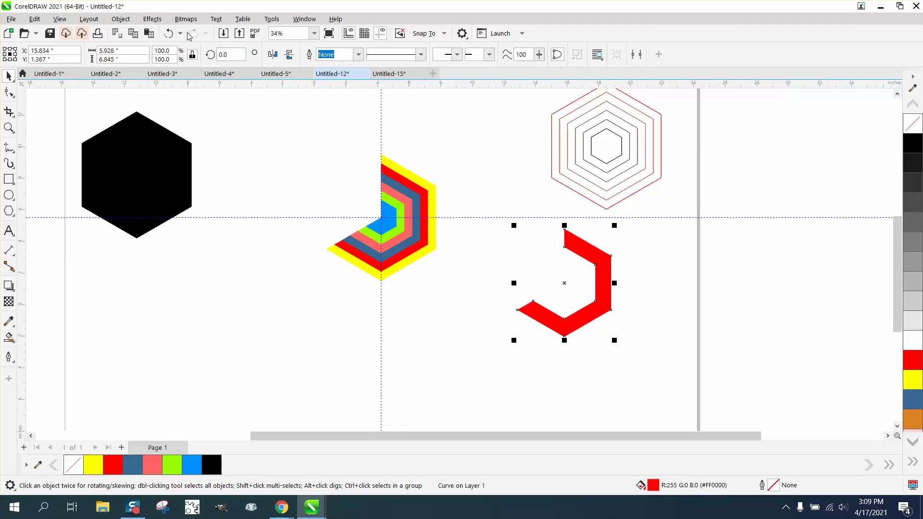
click(170, 33)
click(170, 33)
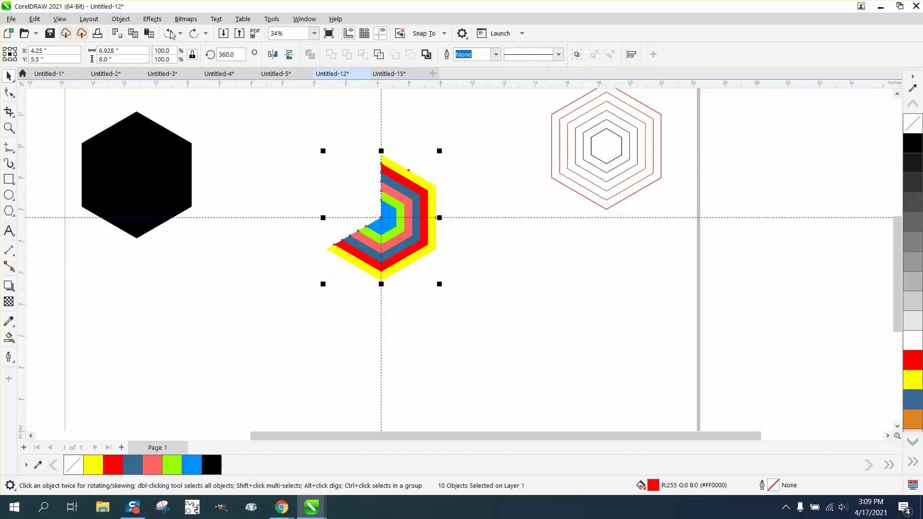
click(170, 33)
drag(406, 177, 510, 282)
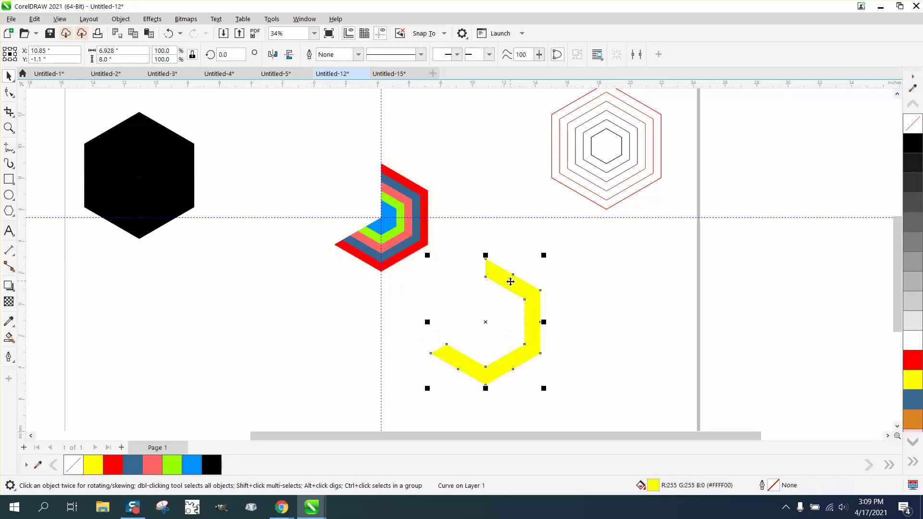
click(169, 33)
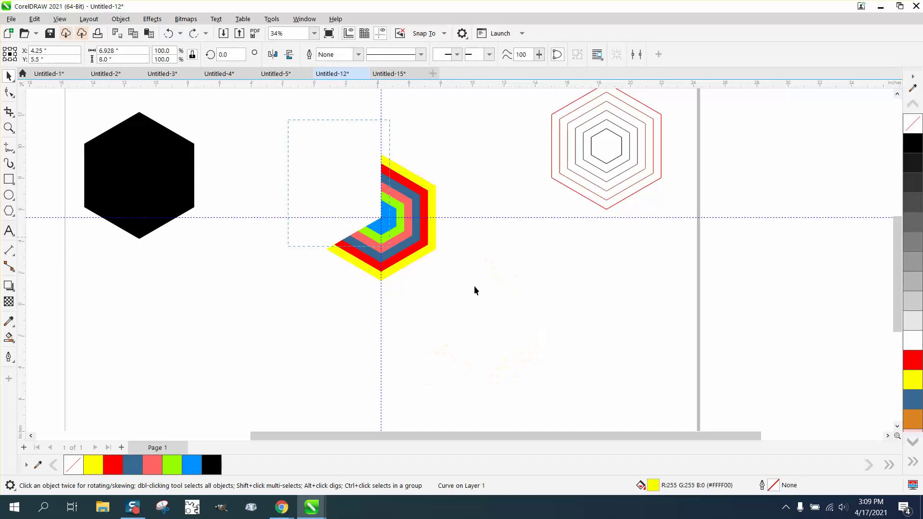
key(ctrl+g)
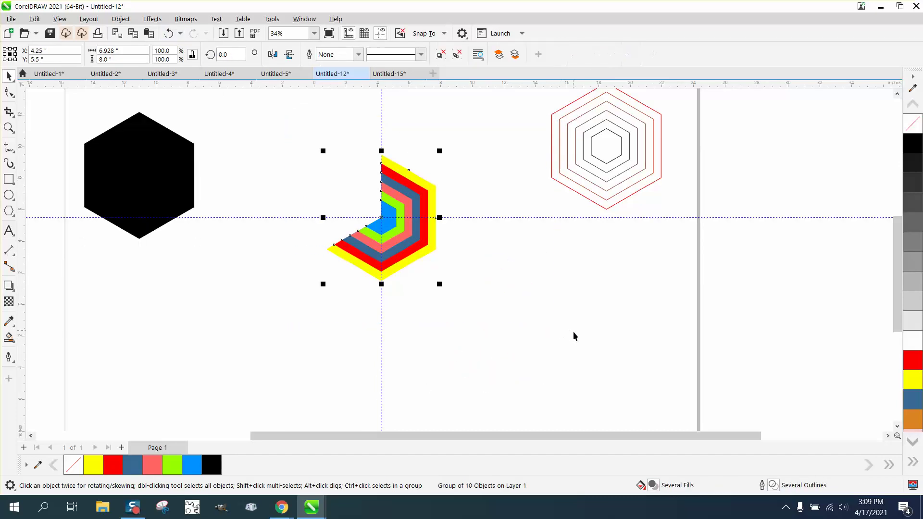
- Move the chevron group onto the guide intersection and zoom in on the corner
drag(408, 236, 494, 312)
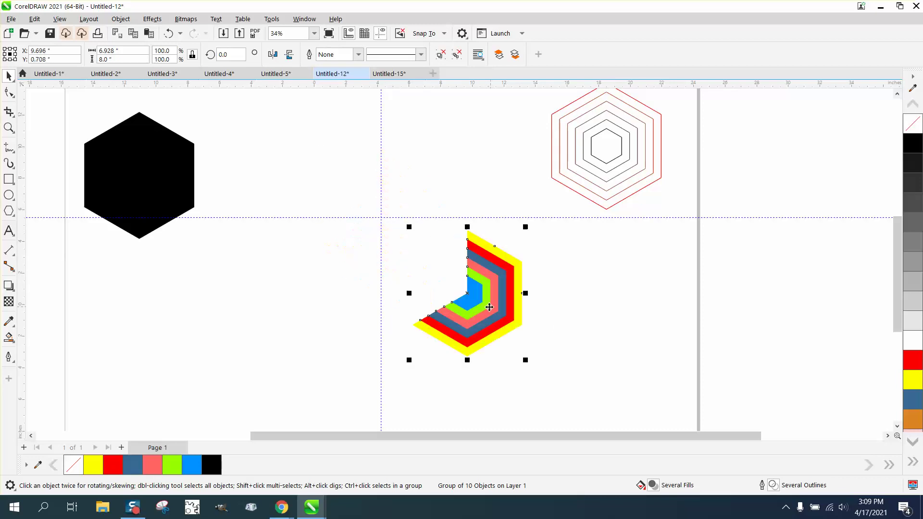
drag(411, 324, 383, 218)
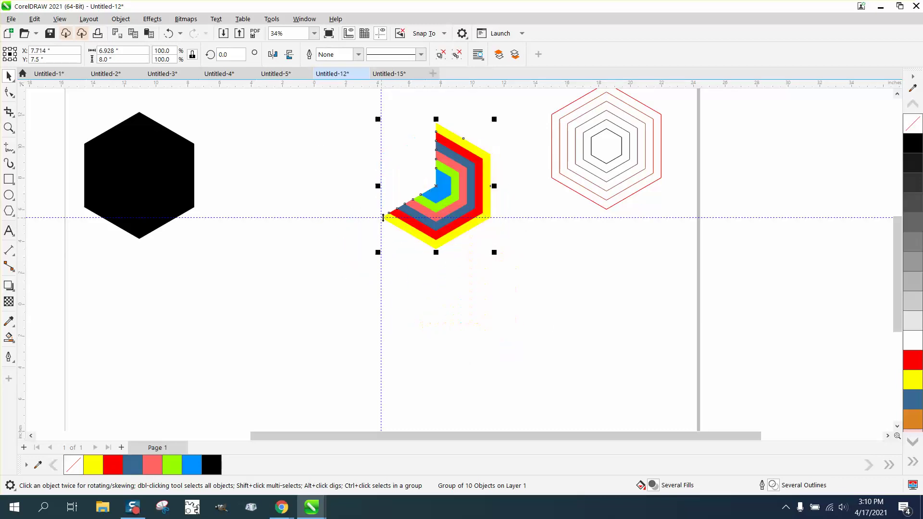
click(9, 127)
scroll(418, 232, up, 5)
scroll(425, 245, down, 3)
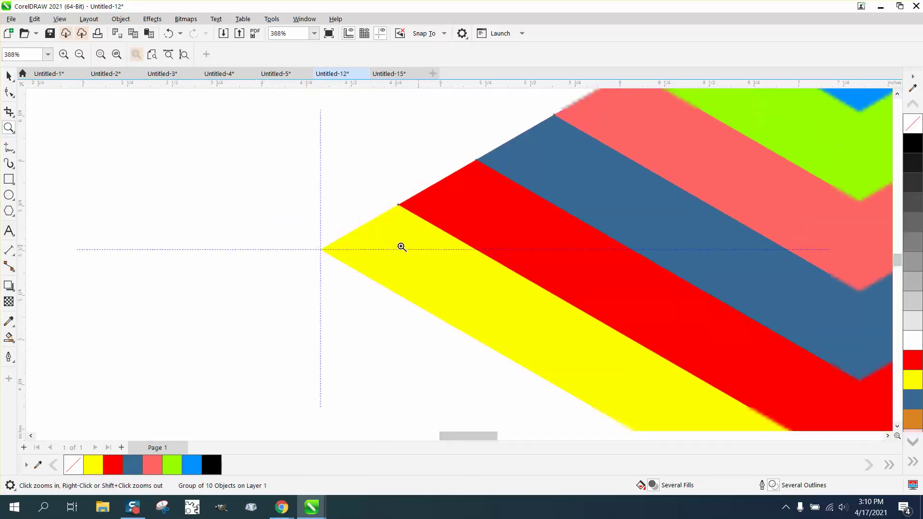
scroll(310, 242, down, 2)
click(9, 76)
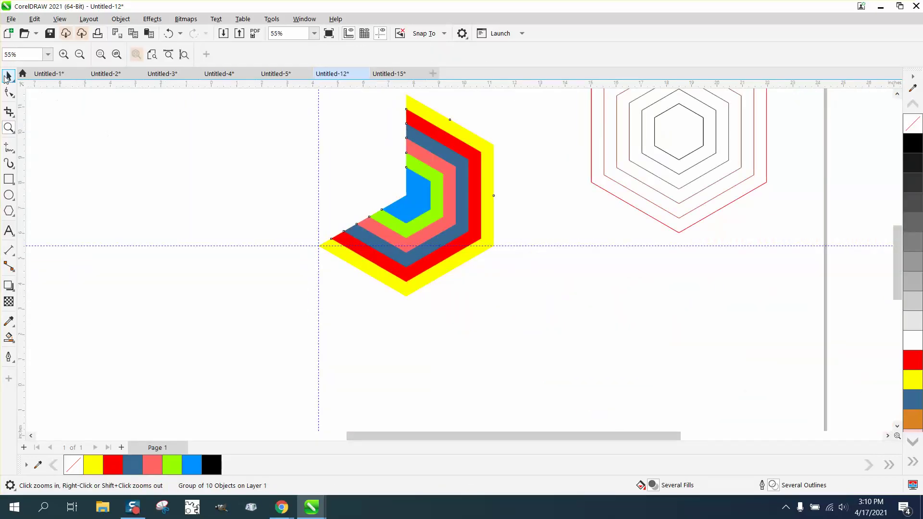
- Pivot the group on its left corner and make repeated copies rotated by 60°
click(478, 185)
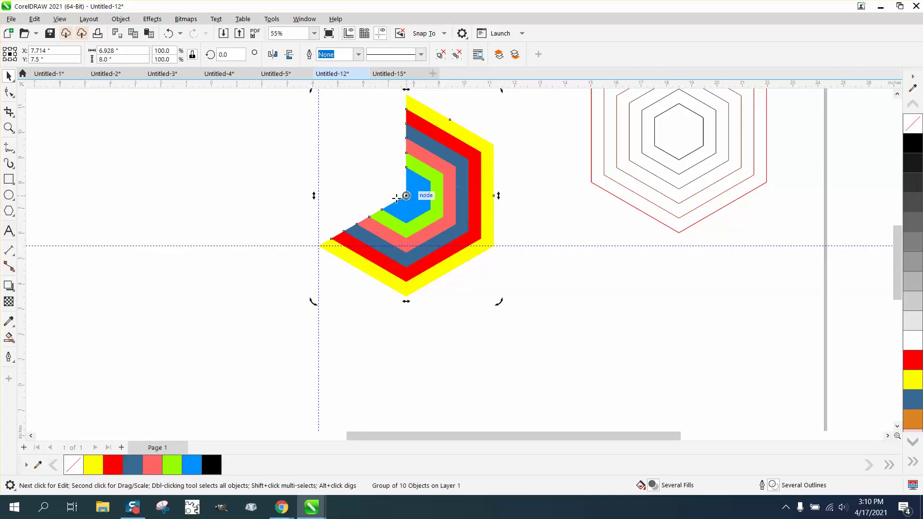
drag(318, 245, 318, 246)
click(318, 246)
click(318, 246)
click(215, 54)
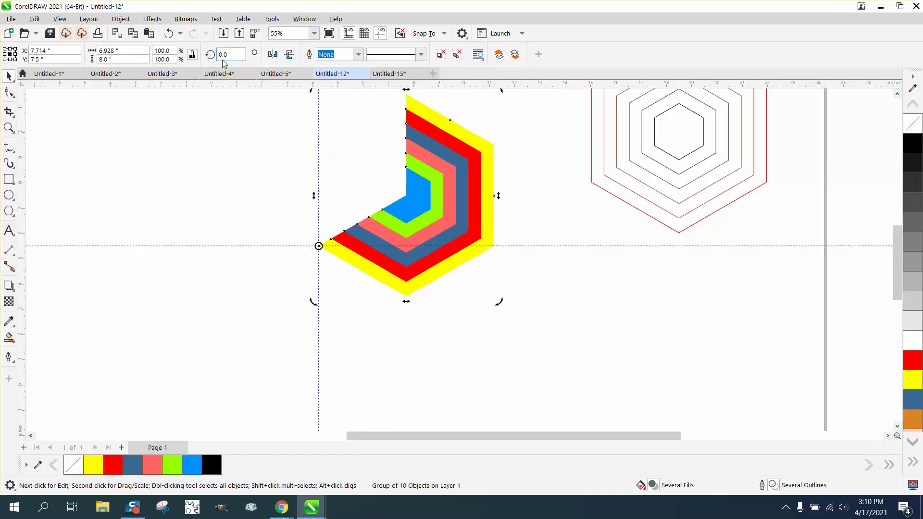
text(60)
key(Return)
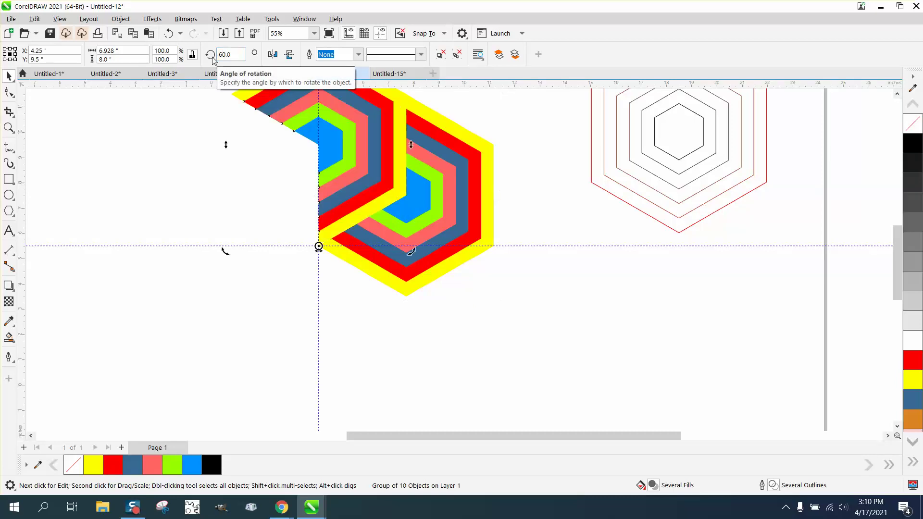
key(ctrl+r)
key(ctrl+r)
key(ctrl+r)
key(ctrl+r)
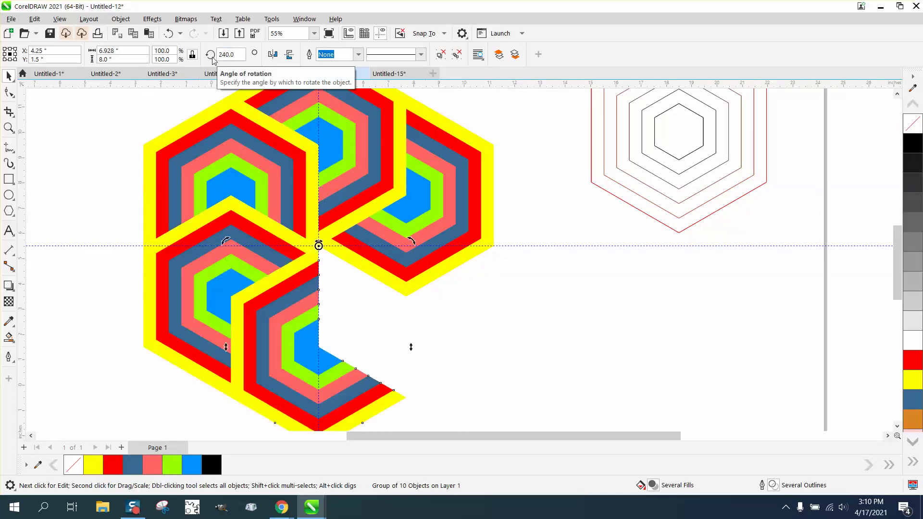
- Zoom out, pull the right-hand chevron copy out, and select the whole interlocking pattern
scroll(360, 225, down, 3)
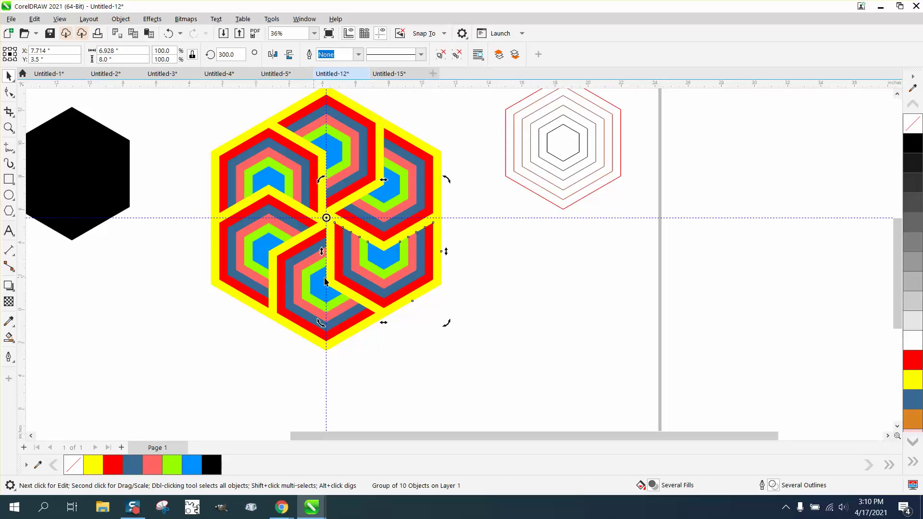
scroll(321, 189, down, 1)
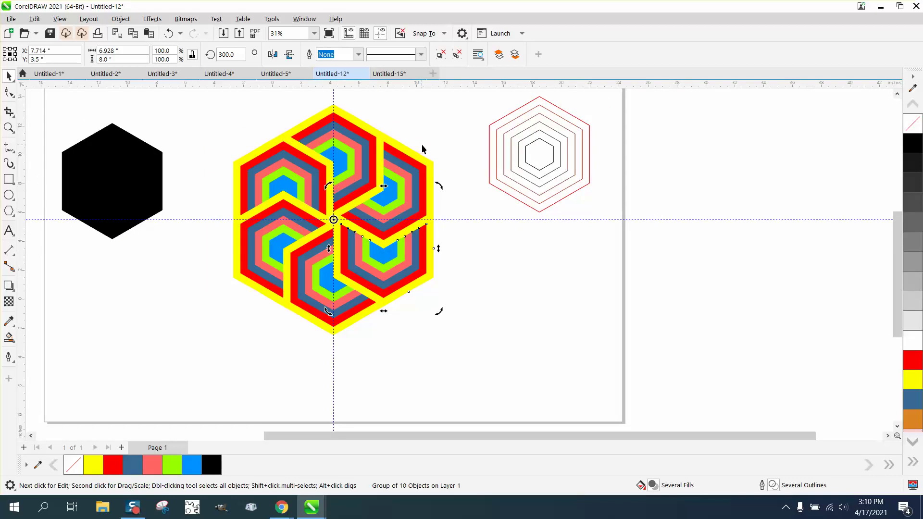
drag(422, 148, 499, 223)
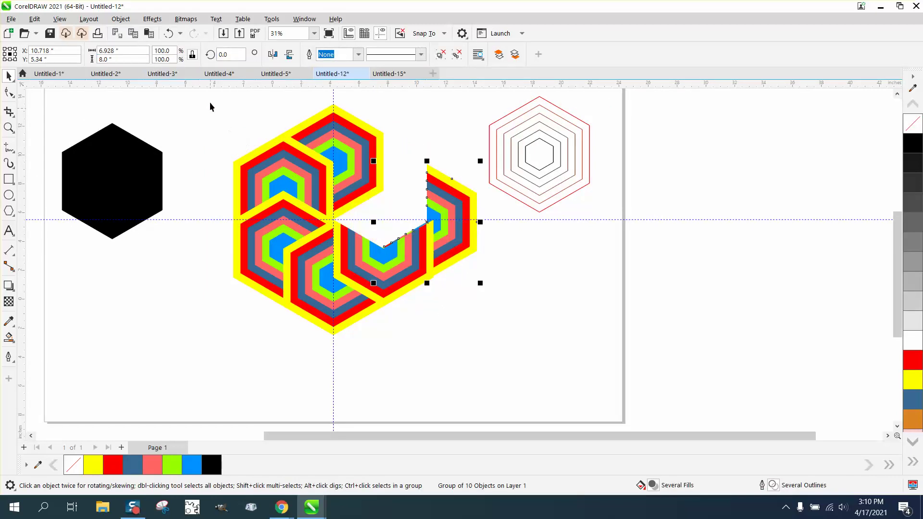
drag(211, 102, 515, 346)
- Delete the selected chevron pieces and place a copy of the red contour hexagons centred on the page
key(Delete)
click(547, 208)
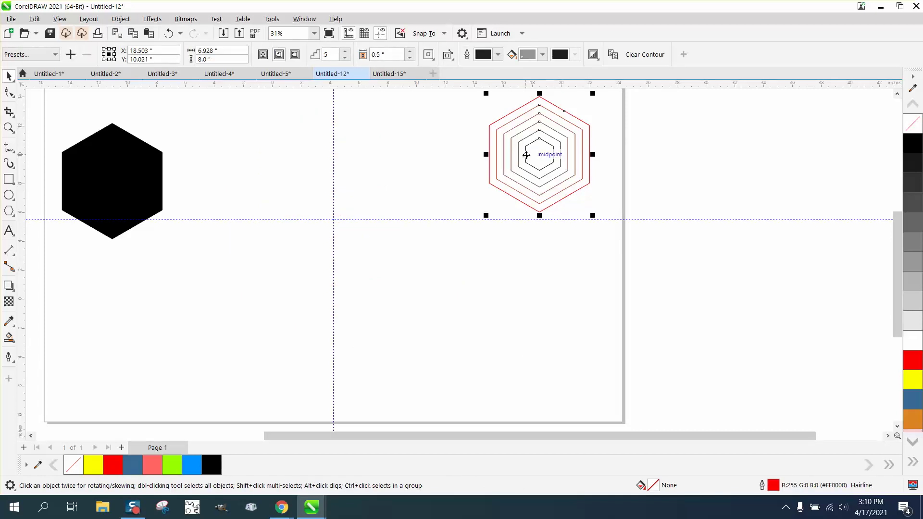
key(ctrl+d)
key(p)
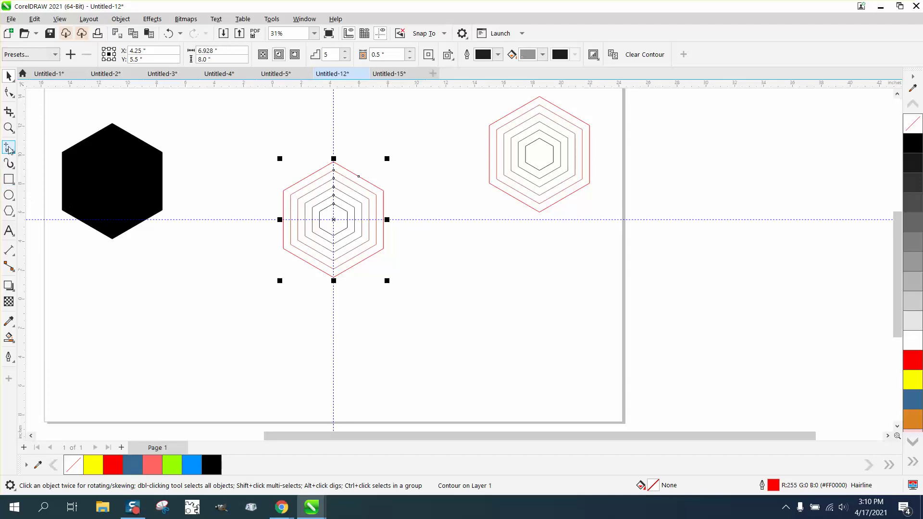
- Zoom in on the contour hexagons and move the black hexagon far to the left
click(9, 127)
drag(210, 138, 437, 299)
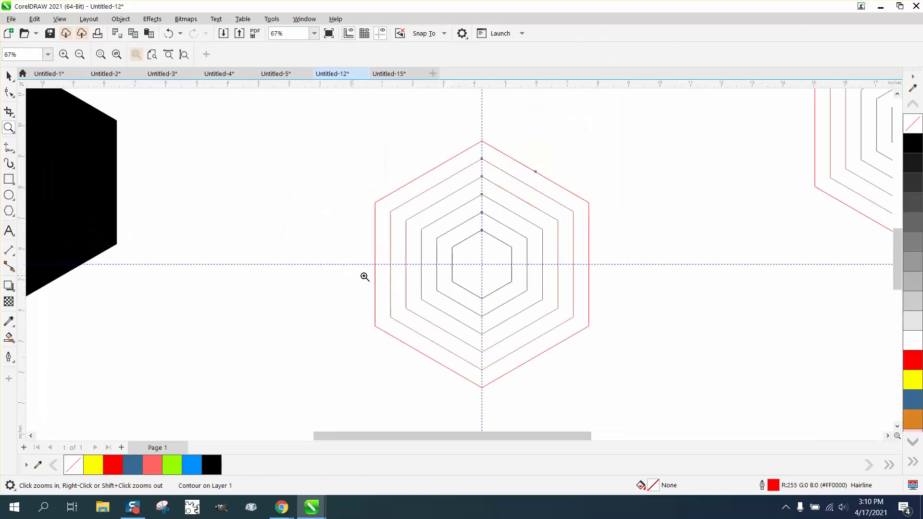
drag(99, 188, 280, 217)
scroll(134, 199, down, 3)
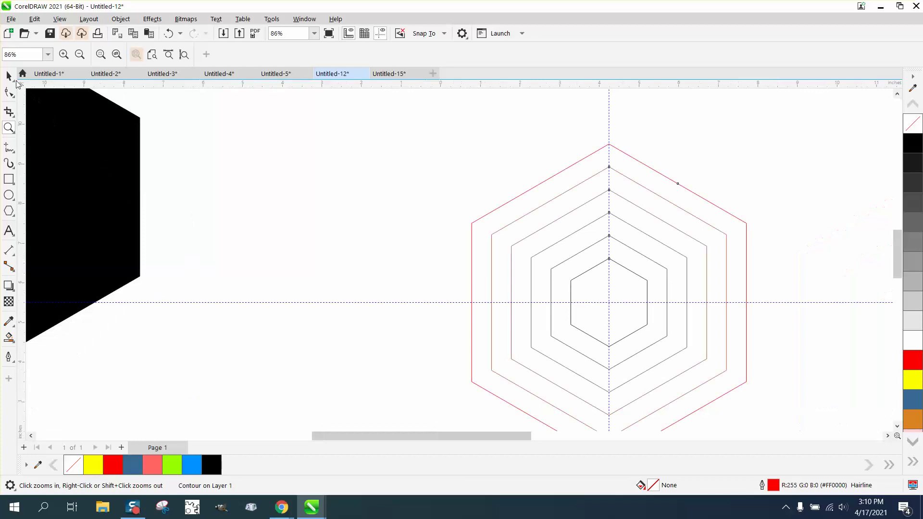
click(9, 76)
click(418, 212)
drag(418, 211, 546, 212)
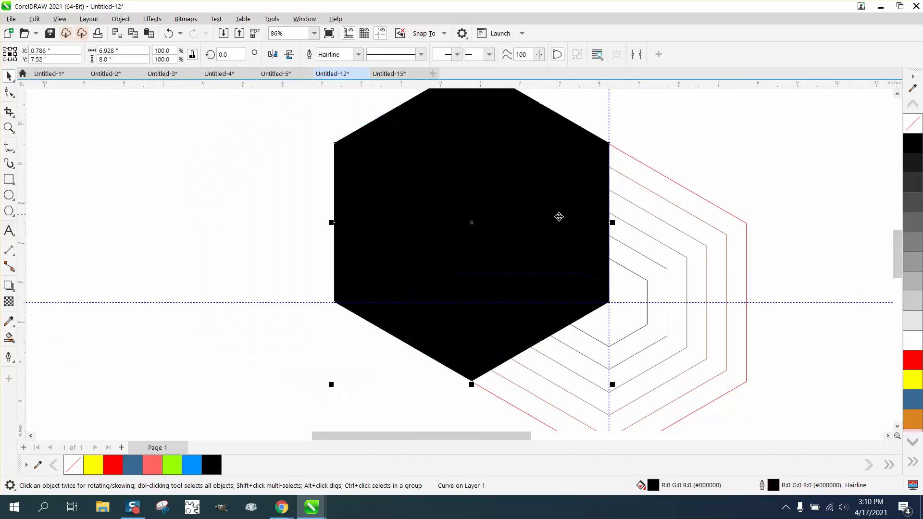
drag(424, 241, 40, 227)
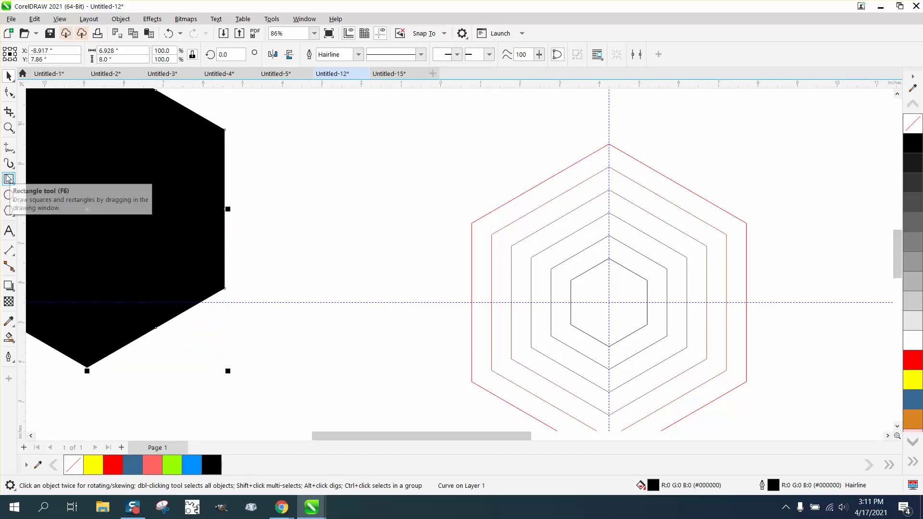
- Draw a vertical 2-Point Line up from the hexagons' centre, pivoting on that centre
click(13, 155)
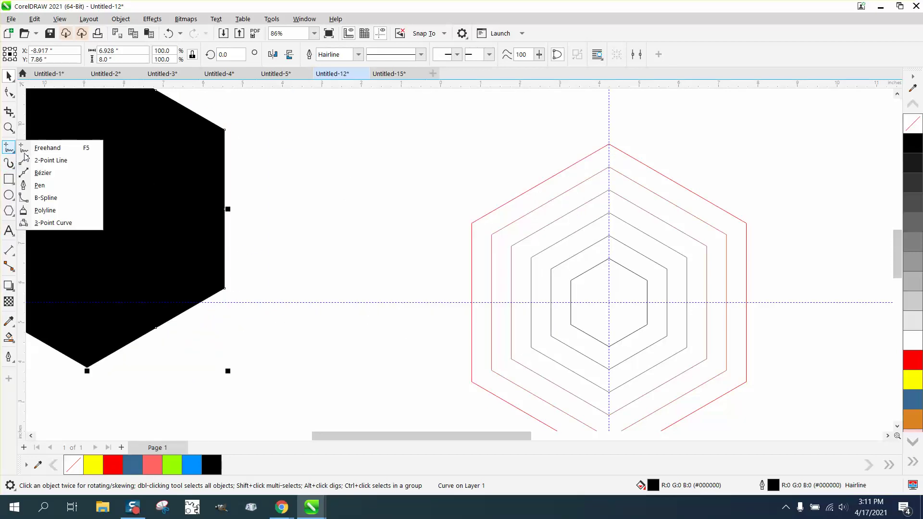
click(48, 160)
drag(610, 303, 609, 126)
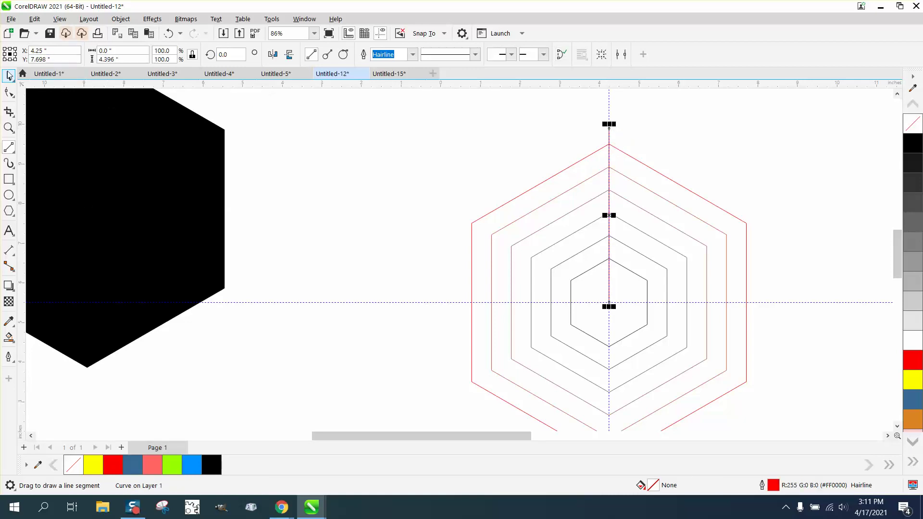
click(8, 75)
click(609, 216)
drag(609, 215, 609, 300)
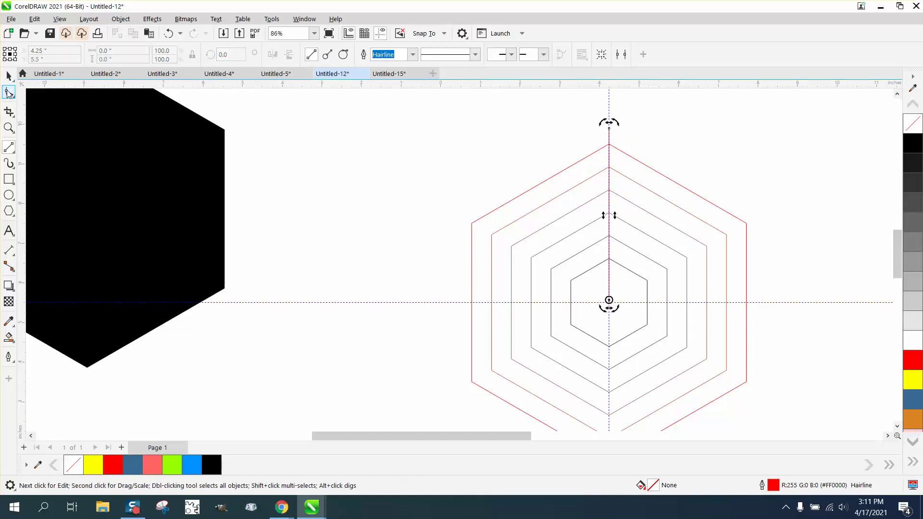
- Rotate the line 60° about the centre so it points up and left
click(9, 76)
click(197, 109)
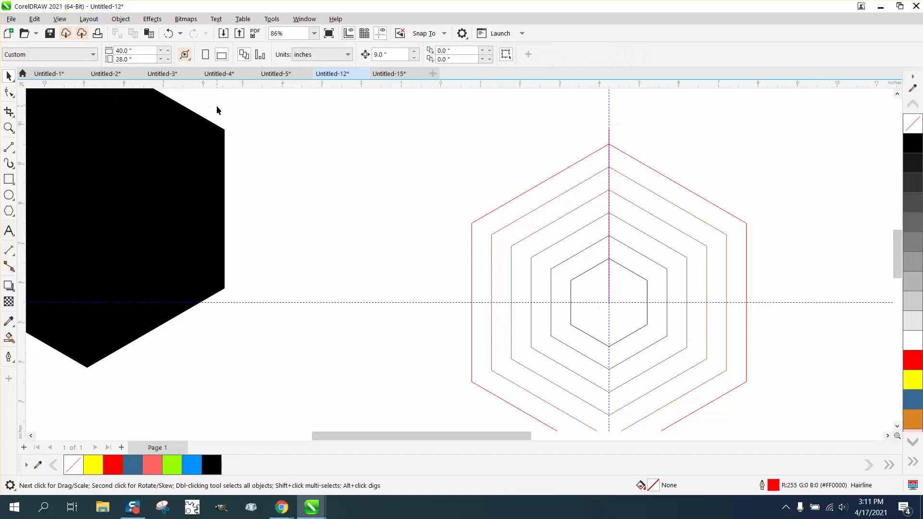
click(609, 138)
click(608, 137)
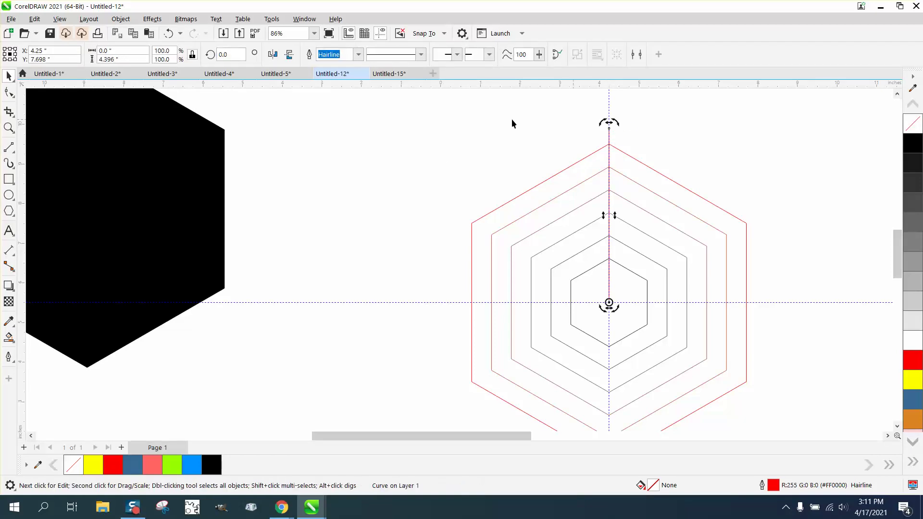
click(224, 54)
text(60)
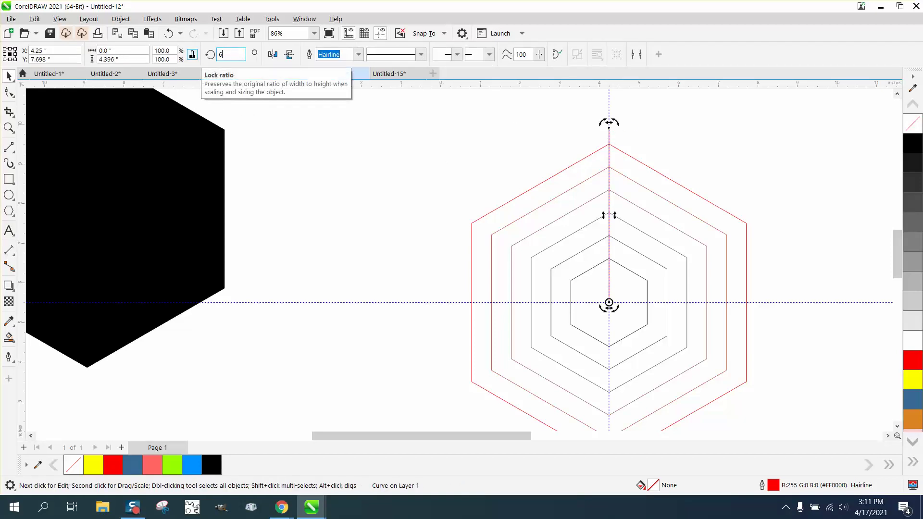
key(Return)
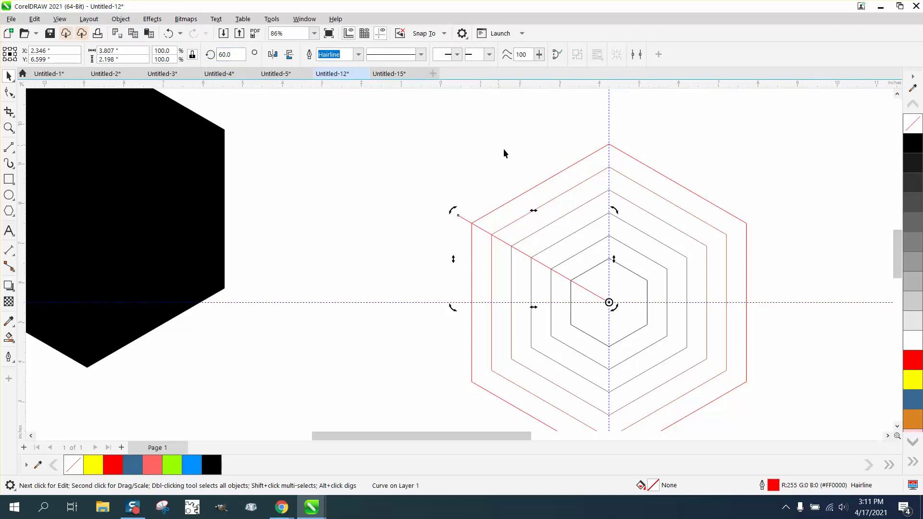
- Rotate the dividing line 120° around the hexagons' centre, then a further 120°
click(169, 33)
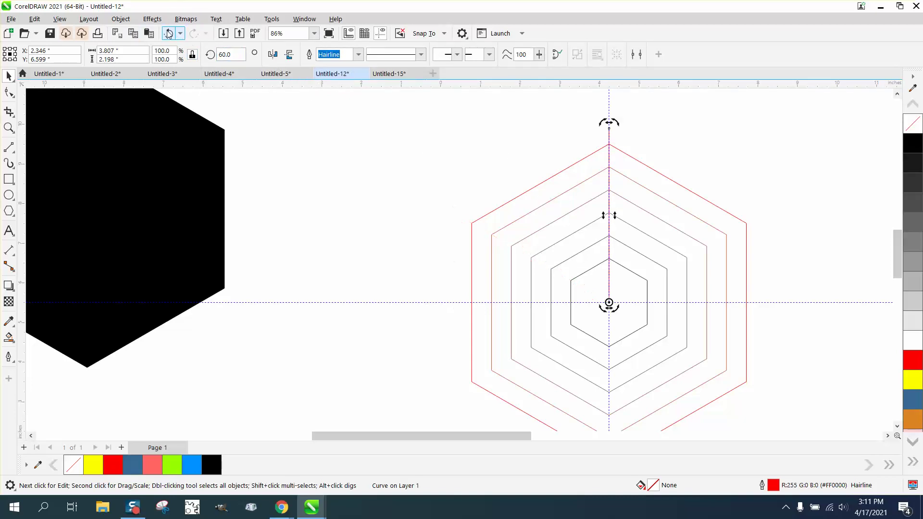
drag(618, 125, 435, 396)
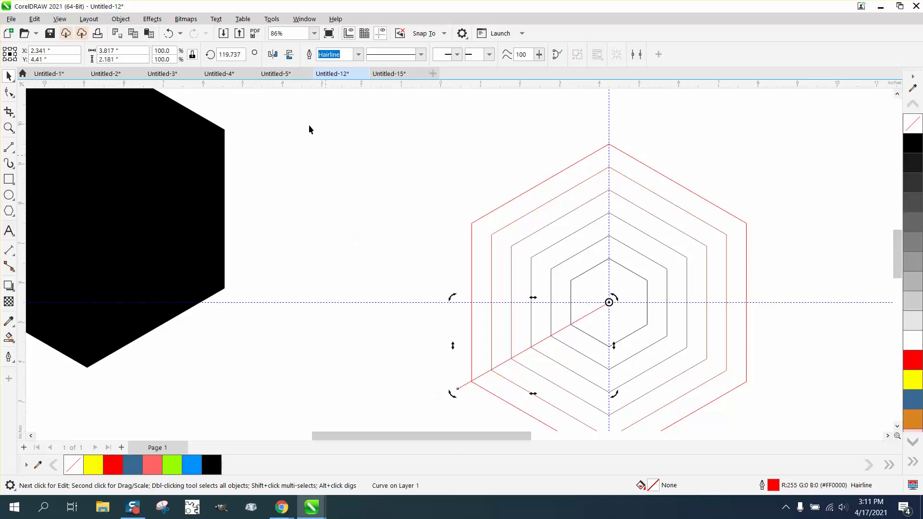
text(120)
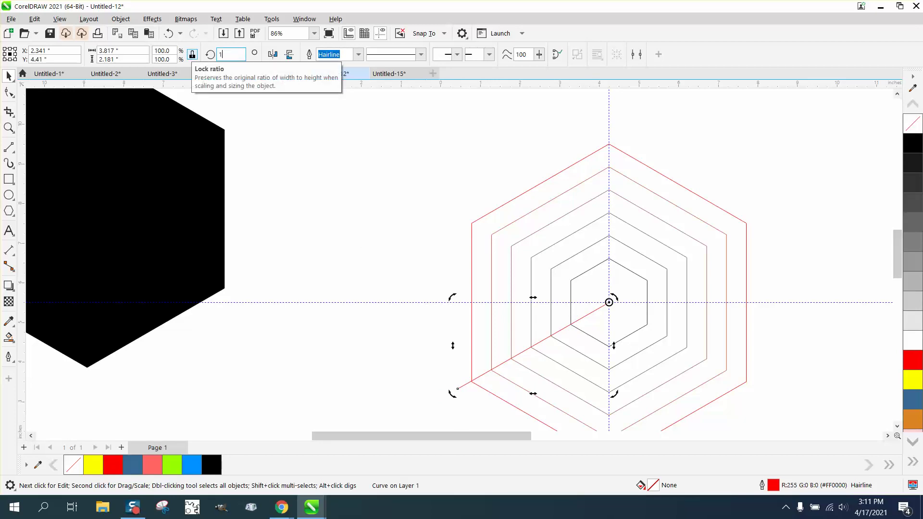
key(Return)
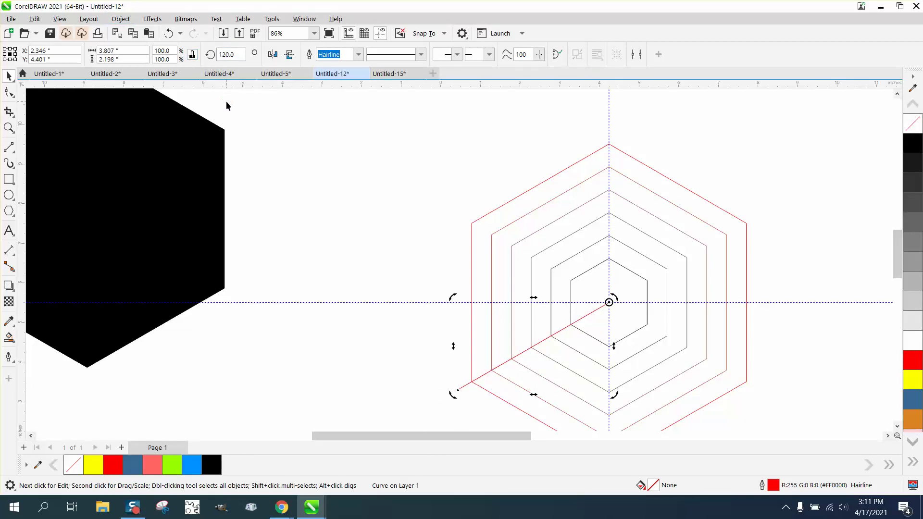
click(231, 54)
key(Return)
key(F3)
key(F3)
key(F3)
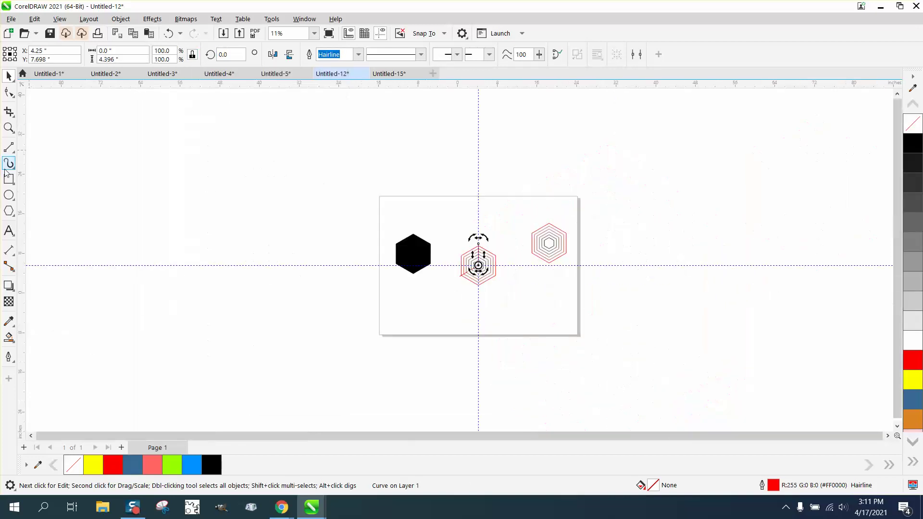
- With Smart Fill, fill the innermost wedge blue and the next two bands yellow and red
click(8, 337)
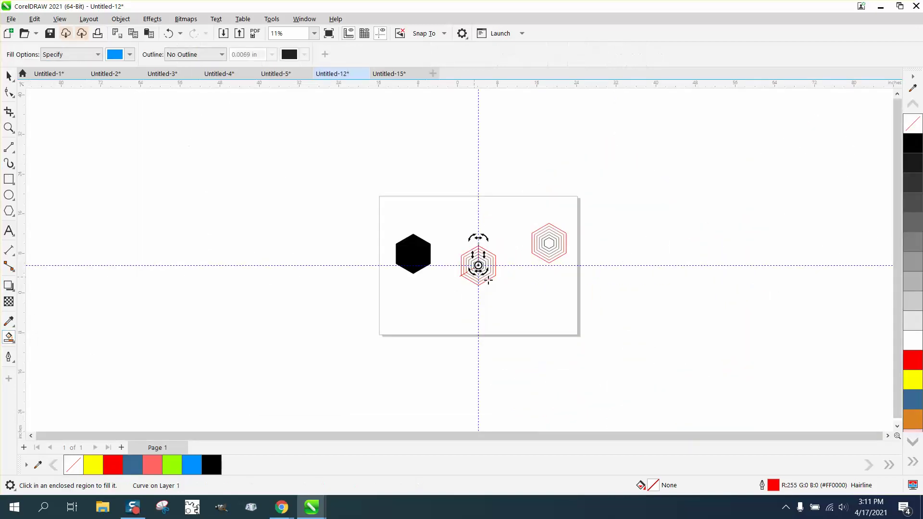
click(9, 127)
click(499, 279)
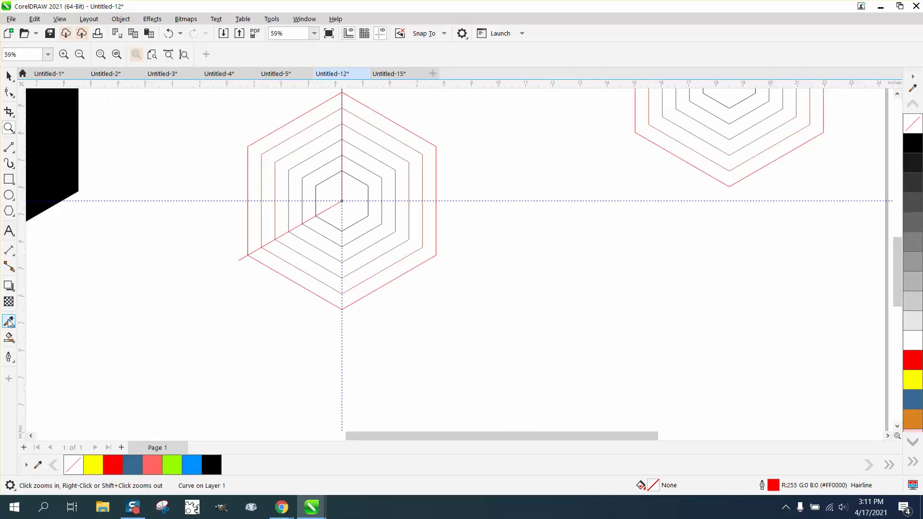
click(9, 337)
click(356, 214)
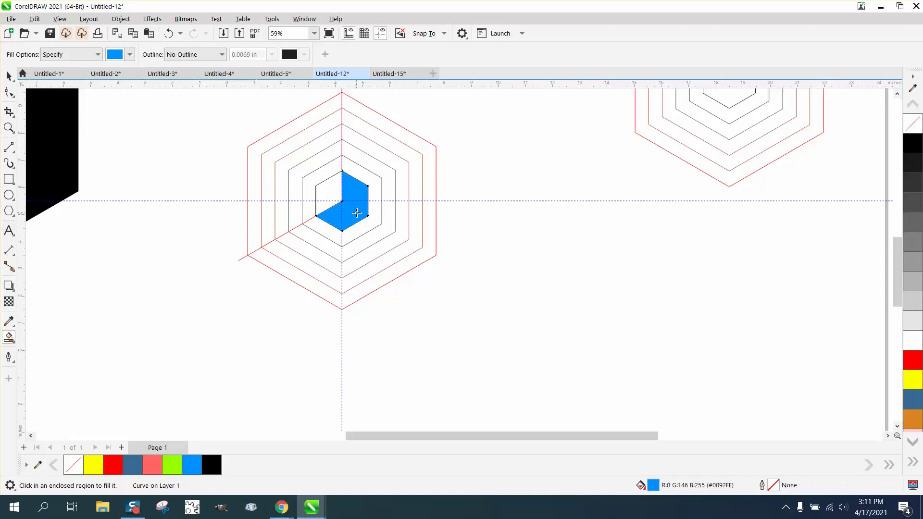
click(129, 54)
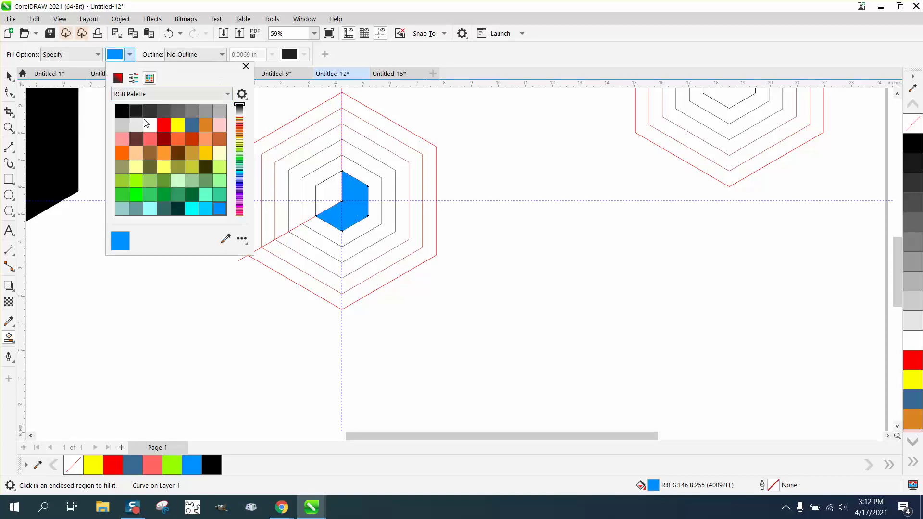
click(177, 125)
click(366, 183)
click(367, 178)
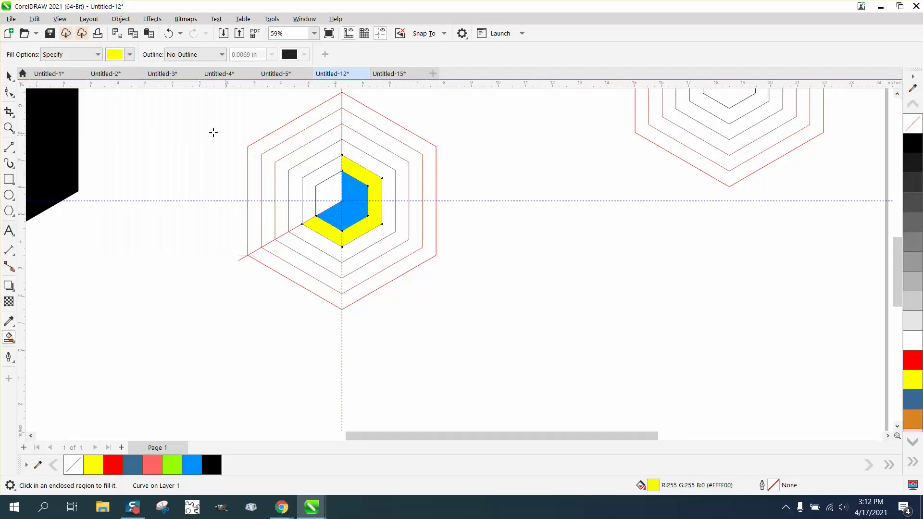
click(131, 55)
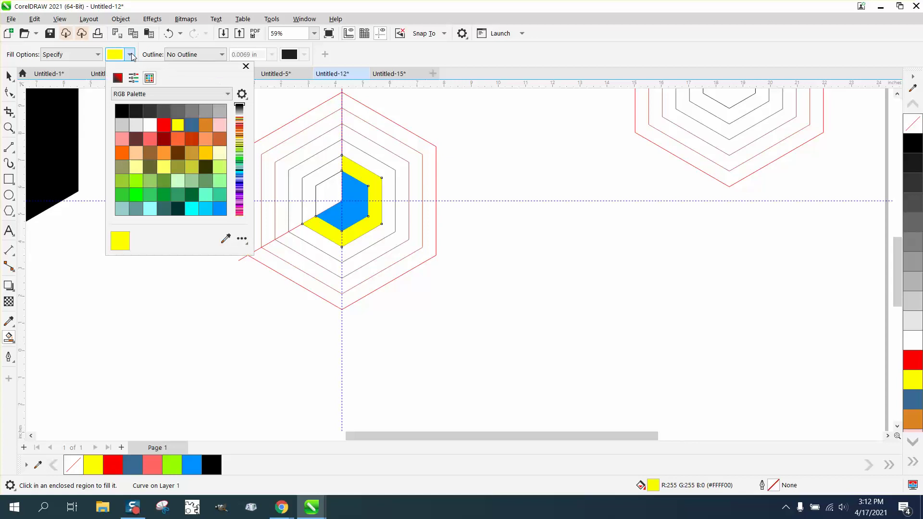
click(158, 126)
click(378, 168)
click(379, 168)
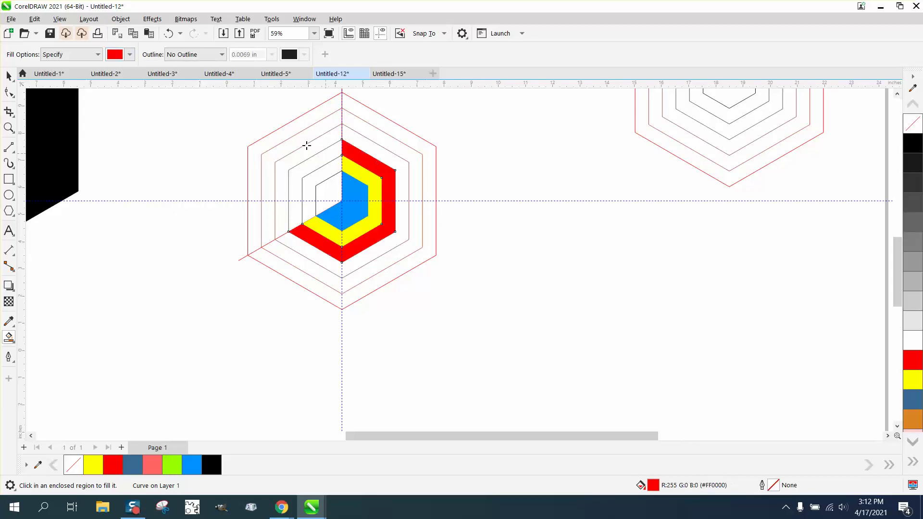
- Fill the outer bands yellow-green and steel blue, and the outermost ring yellow-orange
click(130, 54)
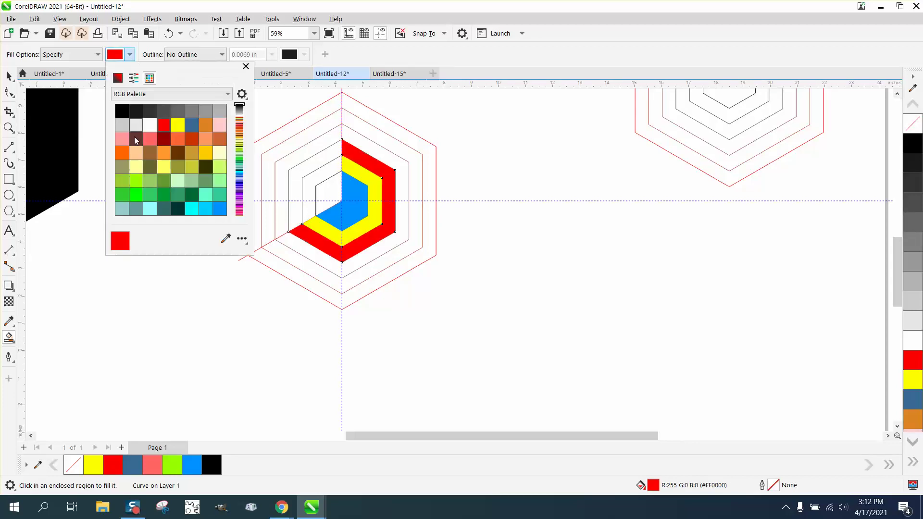
click(135, 185)
click(398, 169)
click(398, 169)
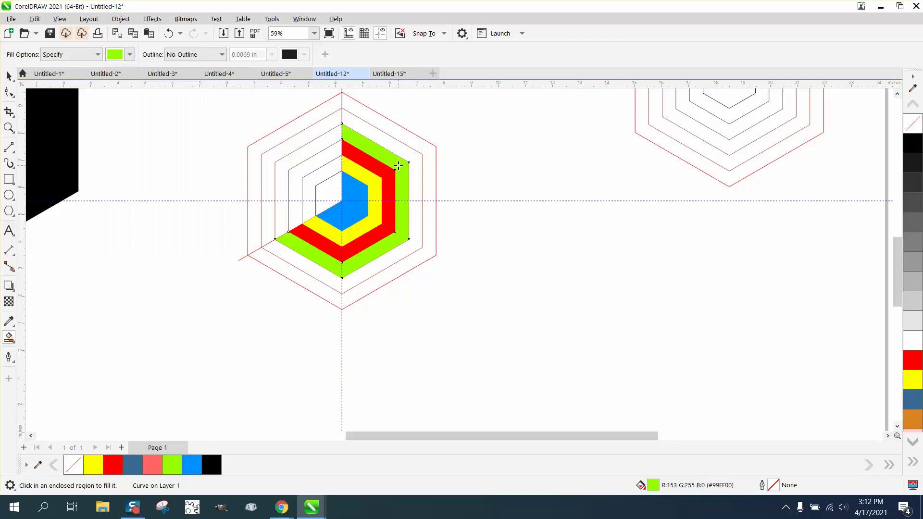
click(130, 54)
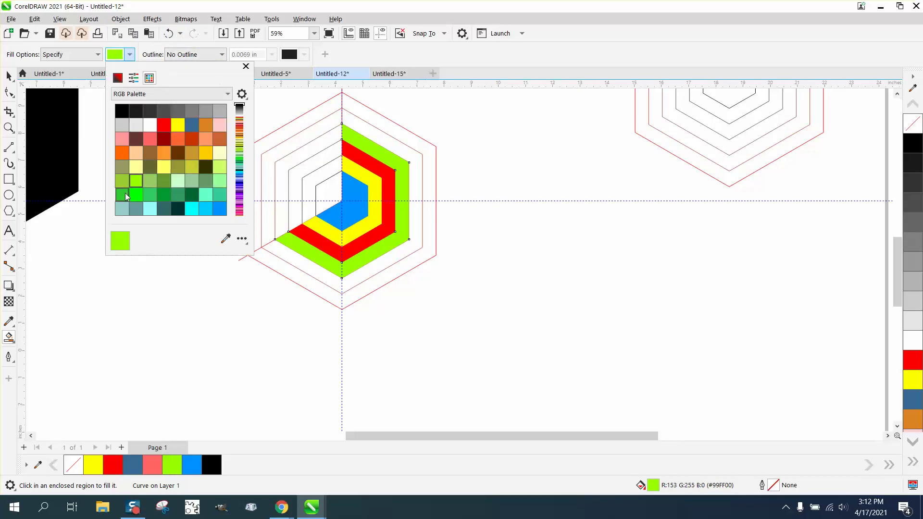
click(193, 126)
click(397, 147)
click(397, 142)
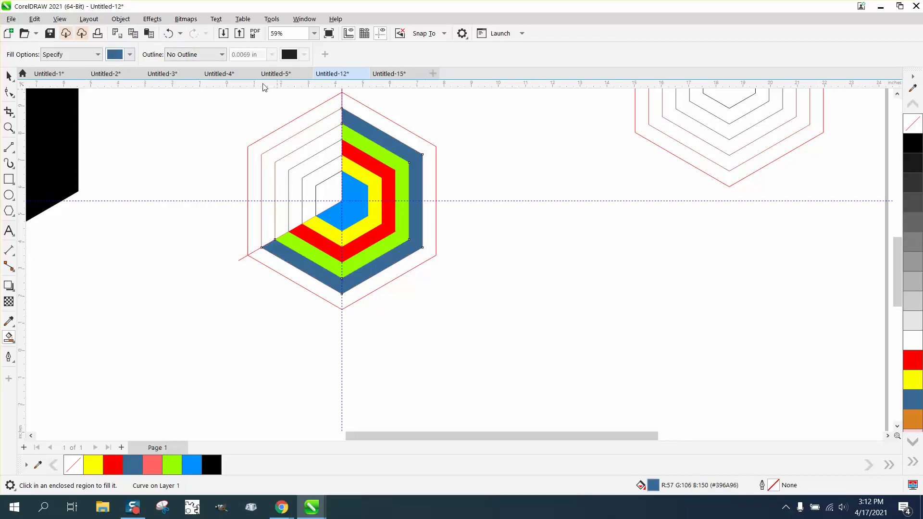
click(131, 54)
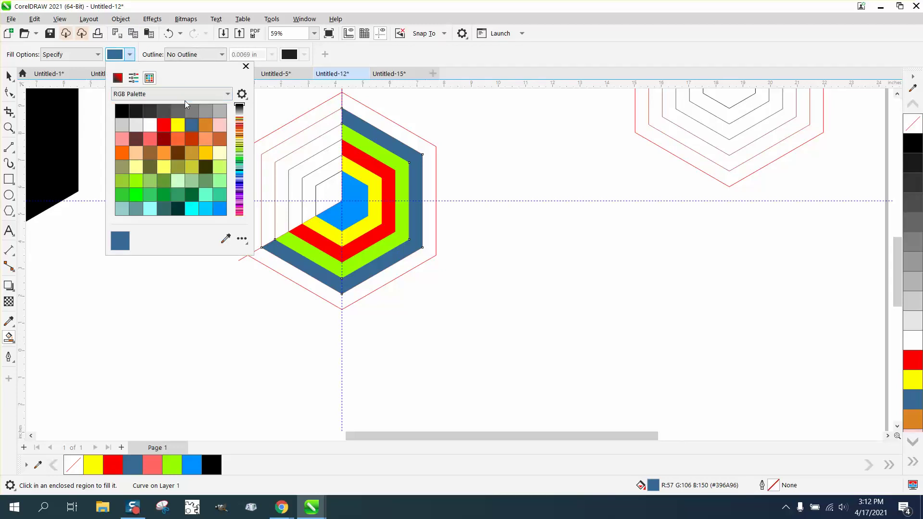
click(206, 153)
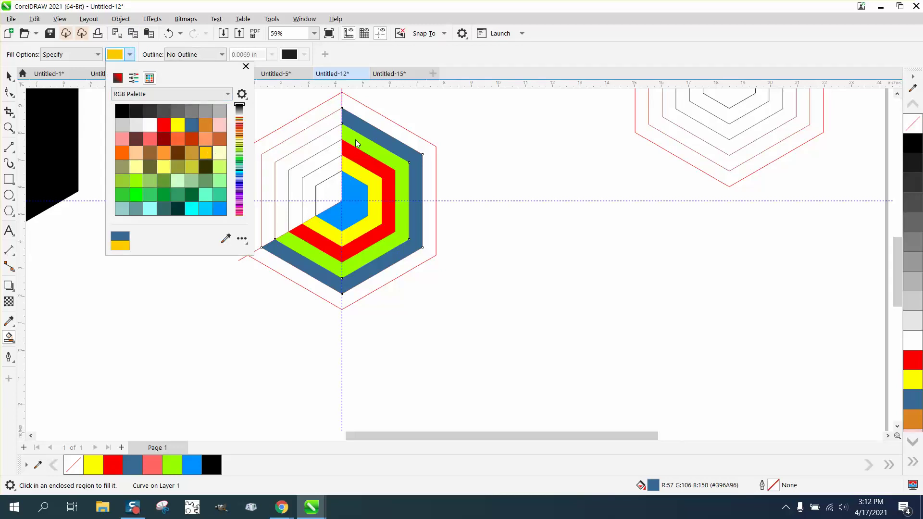
click(390, 127)
click(8, 76)
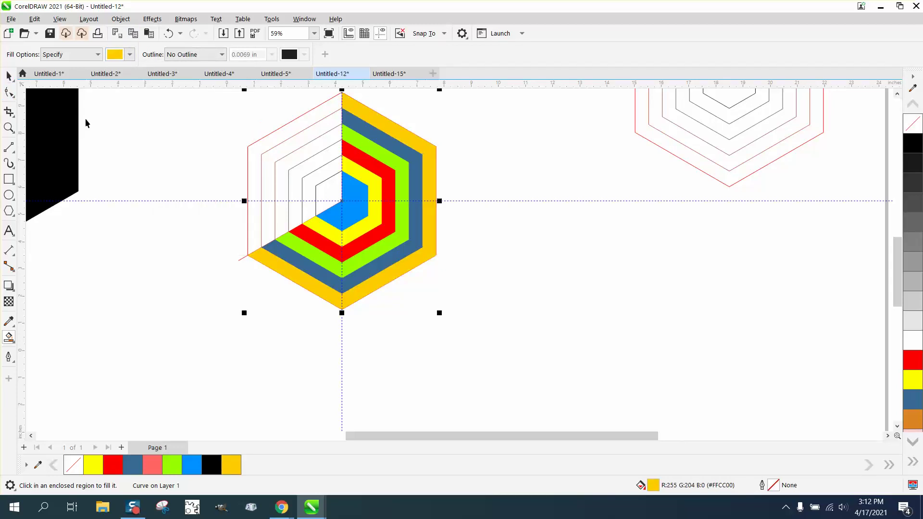
- Remove the outlines from the ten ring pieces and group them
scroll(211, 202, down, 1)
drag(213, 99, 421, 300)
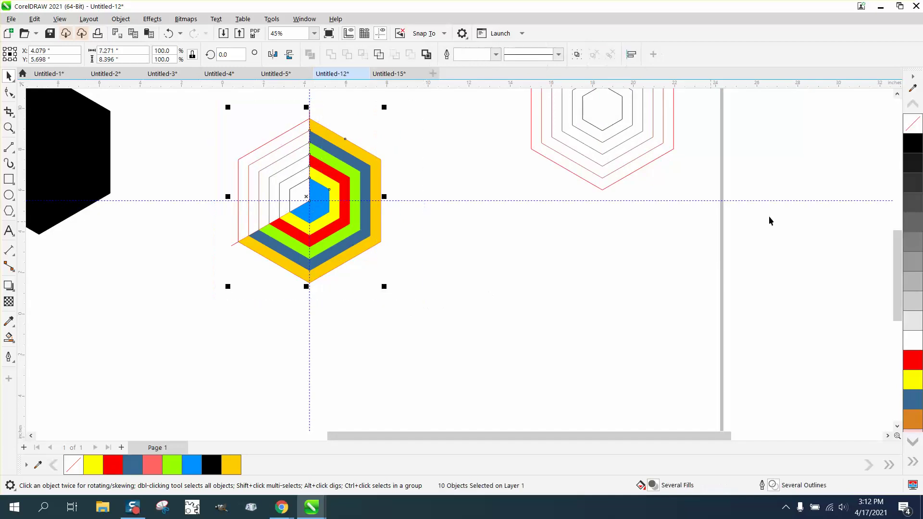
right_click(911, 129)
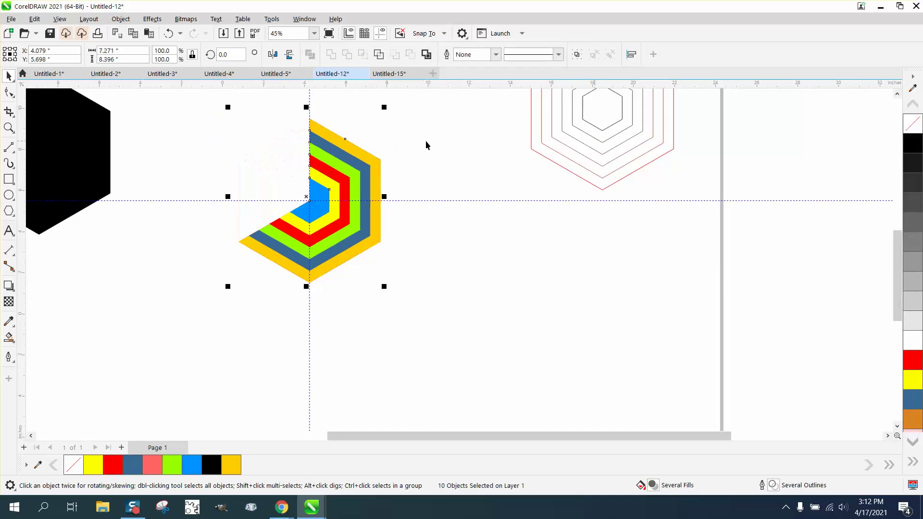
drag(154, 100, 465, 347)
key(ctrl+g)
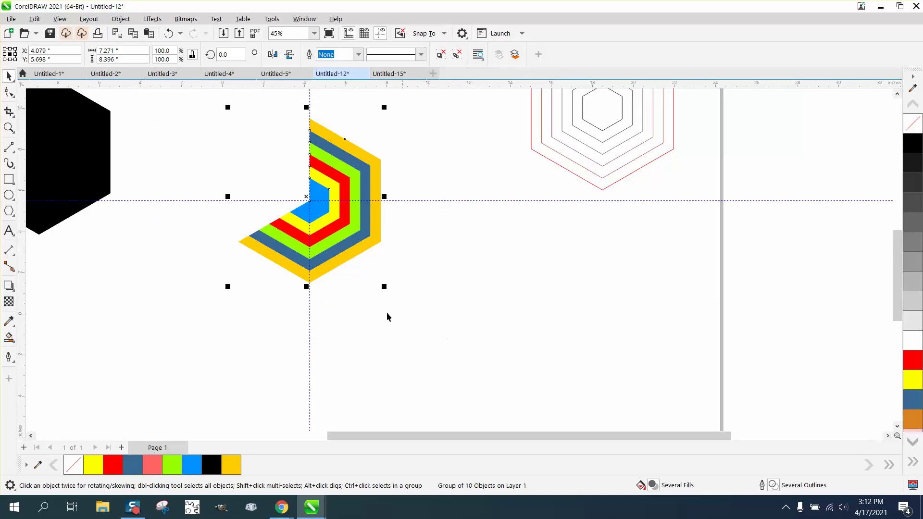
- Set the group's rotation centre on its bottom vertex and make a copy rotated 60°
click(336, 260)
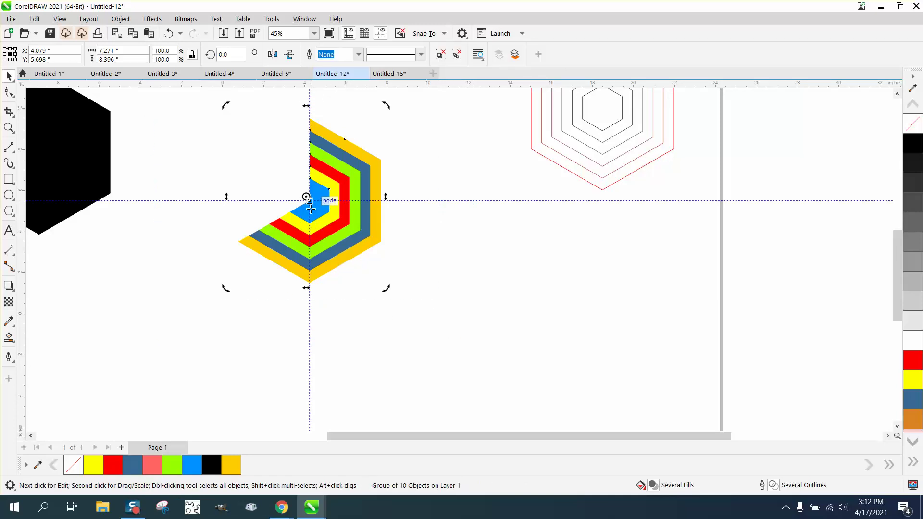
mouse_move(305, 197)
mouse_down()
mouse_move(310, 286)
mouse_move(408, 276)
mouse_up()
click(172, 39)
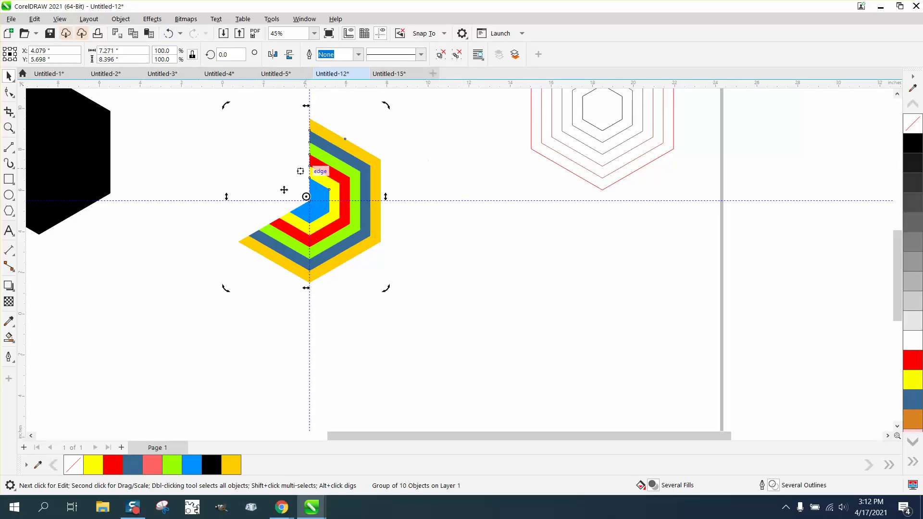
click(307, 200)
click(315, 200)
click(320, 199)
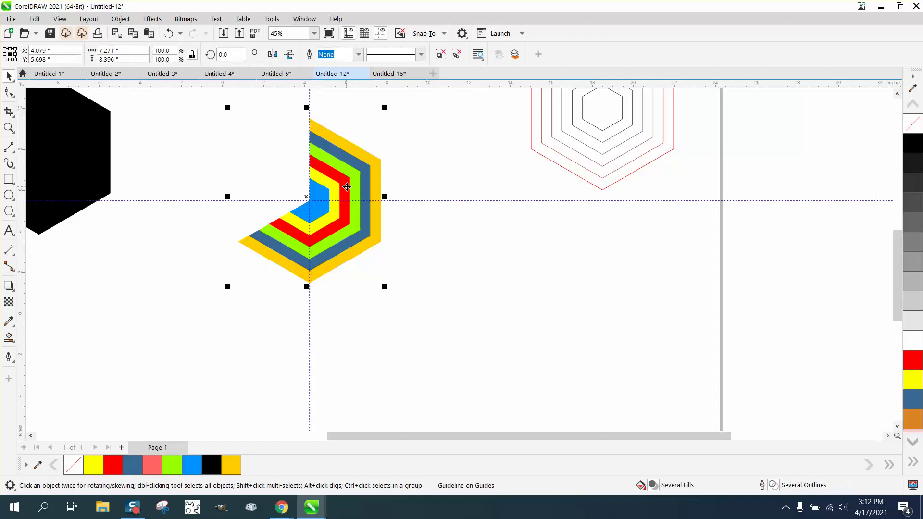
click(320, 199)
drag(309, 242, 310, 283)
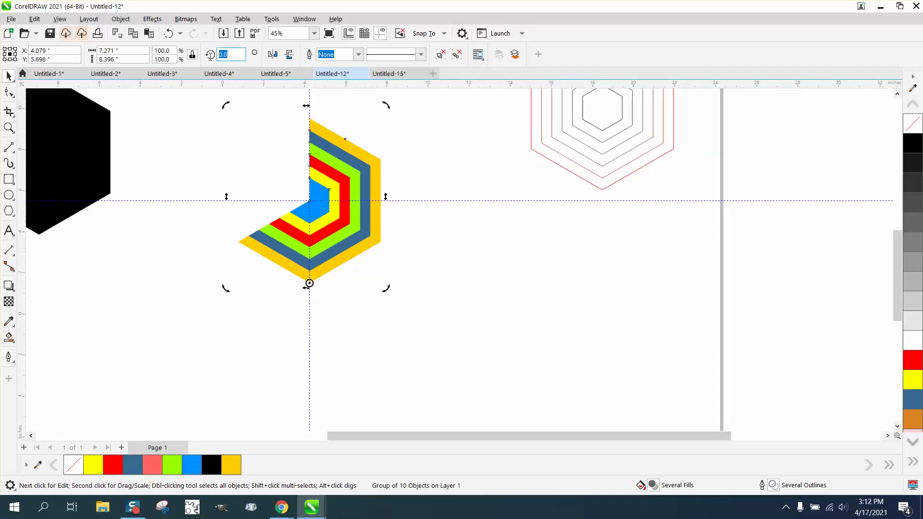
text(60)
key(Return)
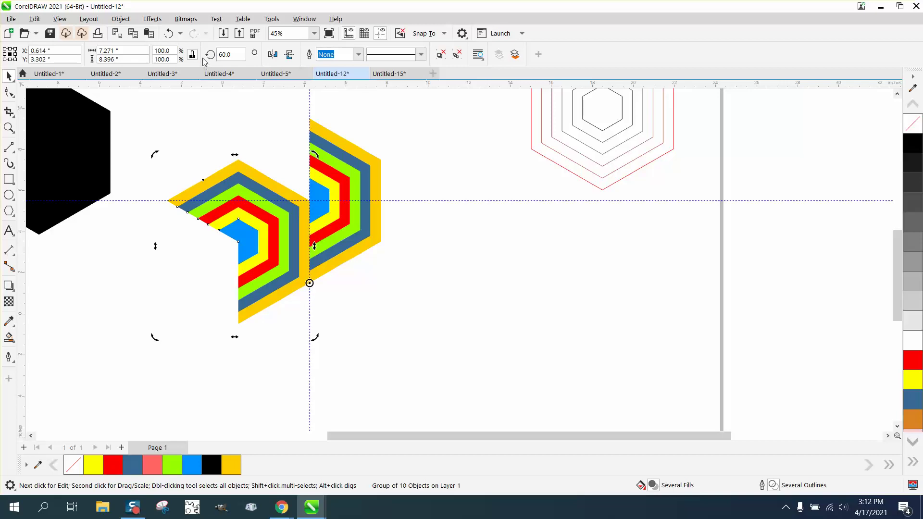
click(170, 34)
- Move the rotated copy to the lower left and snap the original wedge onto the guideline
drag(268, 190, 231, 341)
click(356, 246)
drag(356, 246, 432, 249)
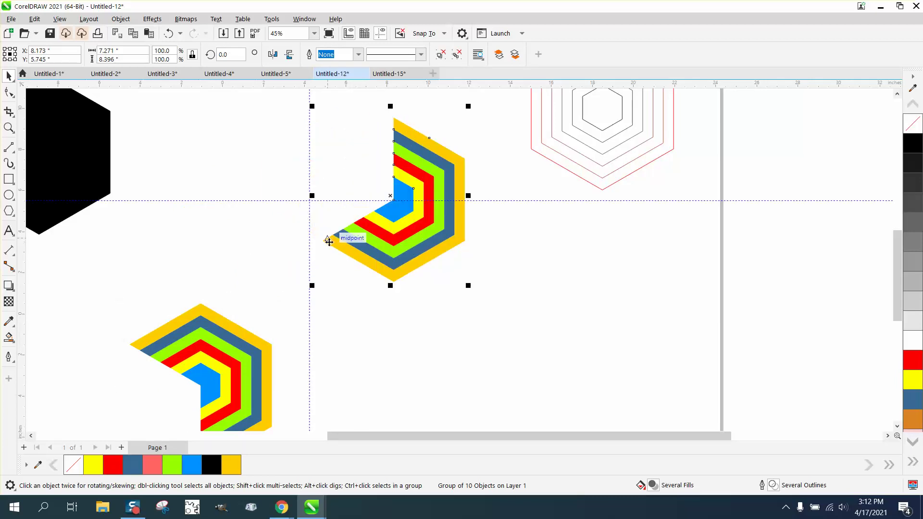
drag(324, 241, 350, 240)
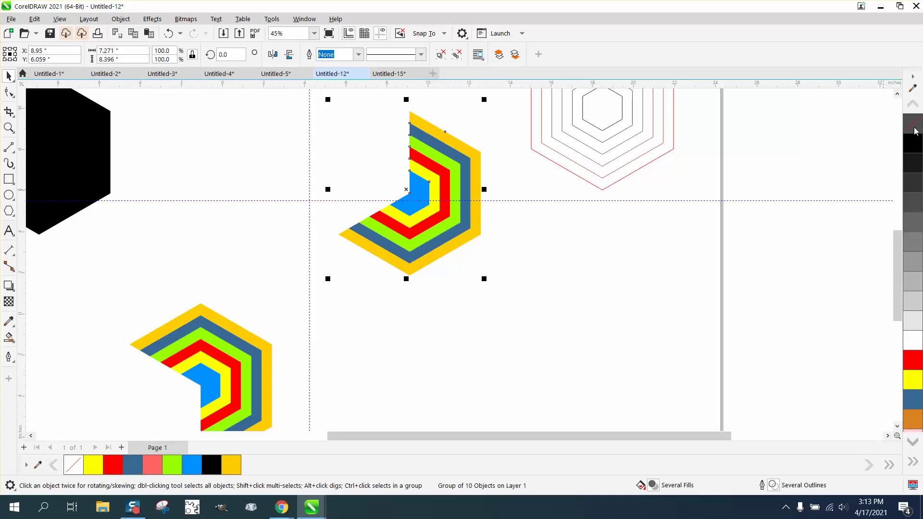
- Give the whole wedge group black hairline outlines
click(915, 143)
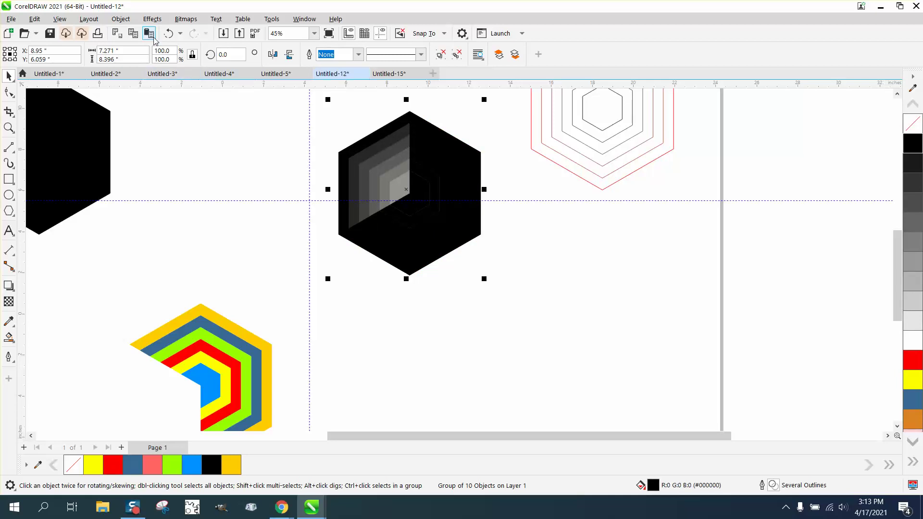
click(169, 33)
drag(280, 95, 522, 309)
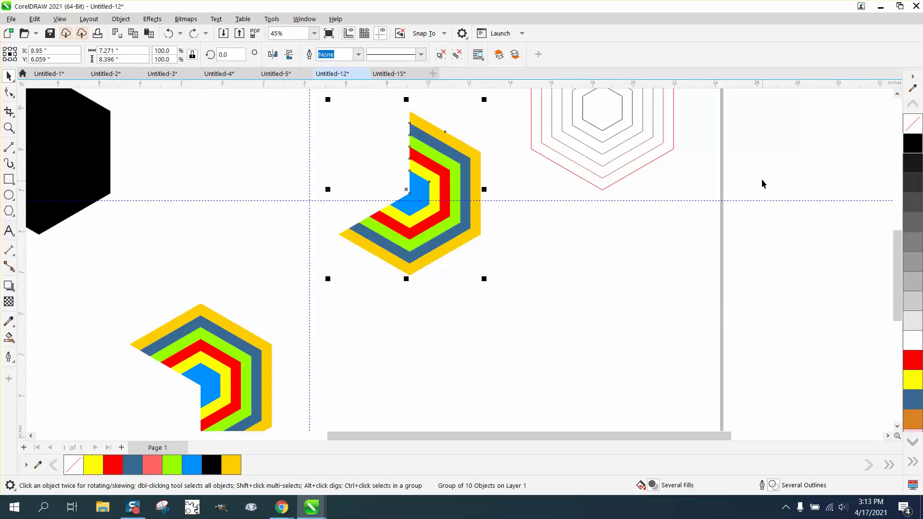
right_click(913, 143)
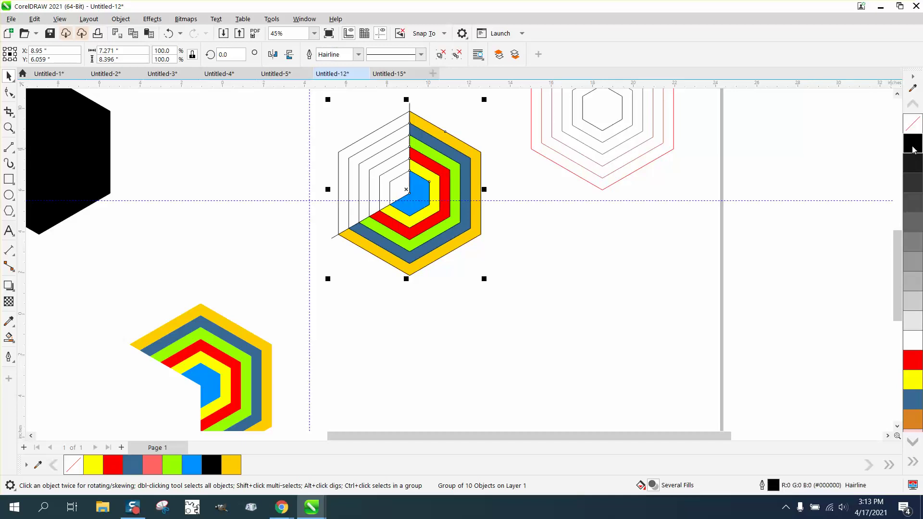
- Zoom into the lower-left corner and remove the short overhang line with Virtual Segment Delete
click(9, 128)
drag(282, 200, 405, 283)
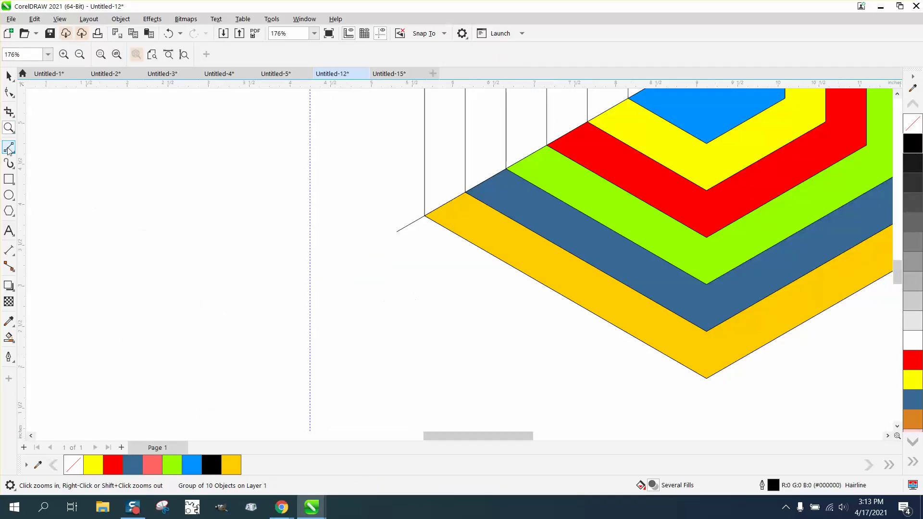
click(11, 114)
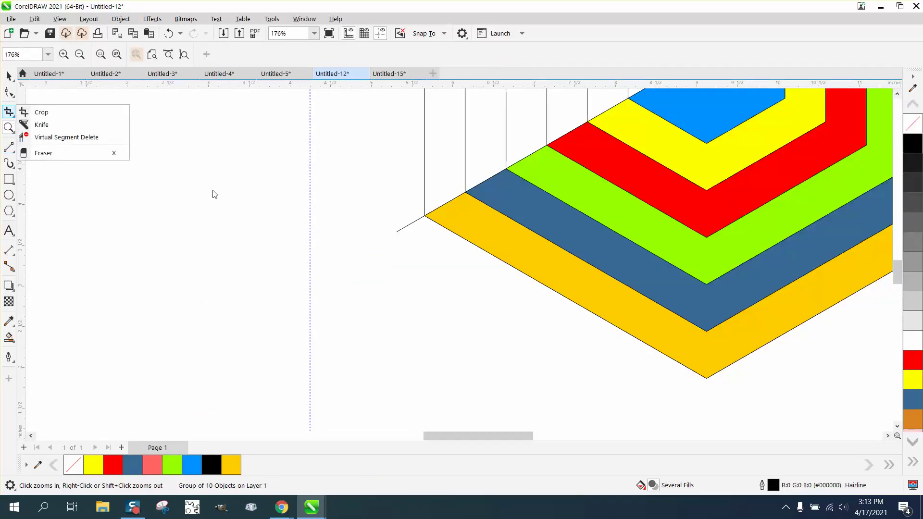
click(52, 137)
drag(366, 210, 401, 231)
scroll(385, 282, down, 5)
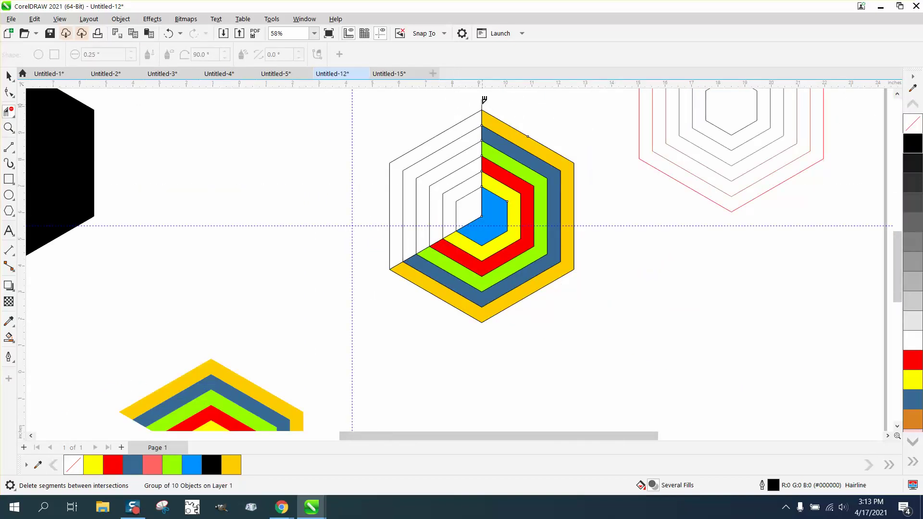
- Remove the wedge group's outlines and snap its left vertex to the guide intersection
click(9, 75)
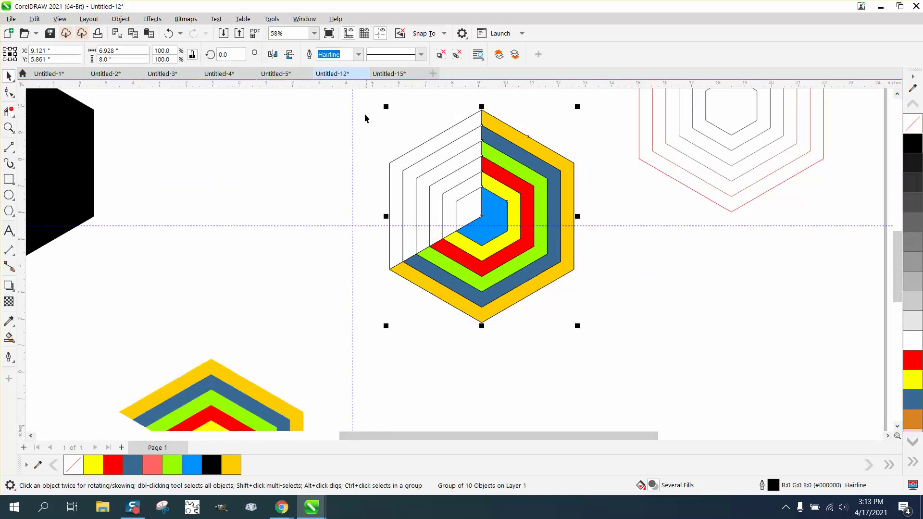
drag(367, 104, 525, 280)
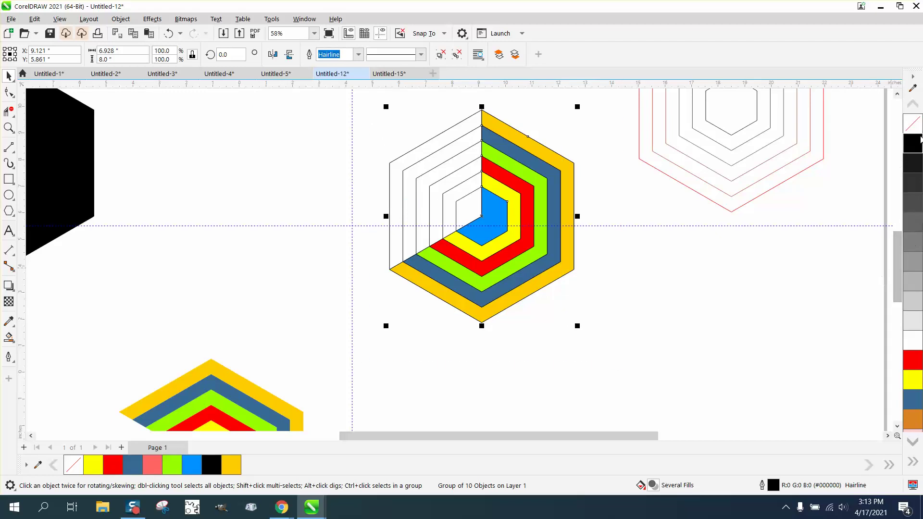
right_click(917, 128)
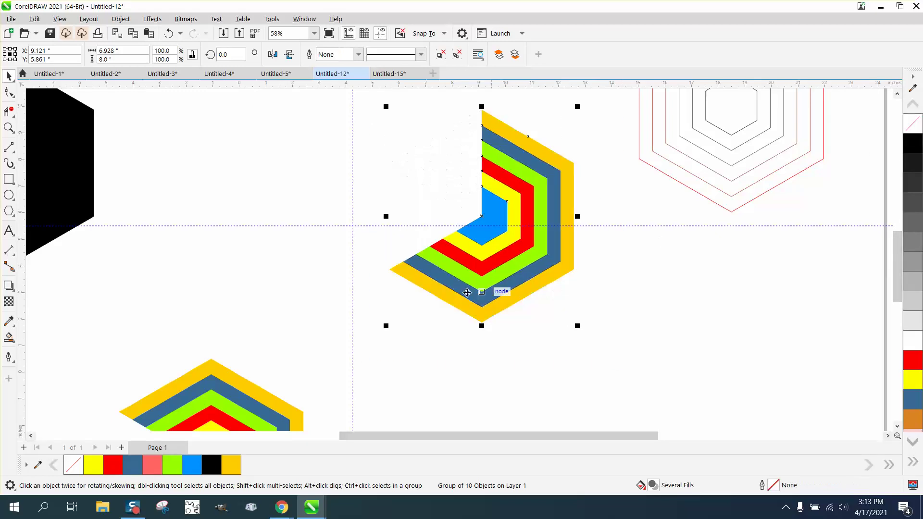
drag(394, 272, 355, 227)
scroll(546, 304, down, 1)
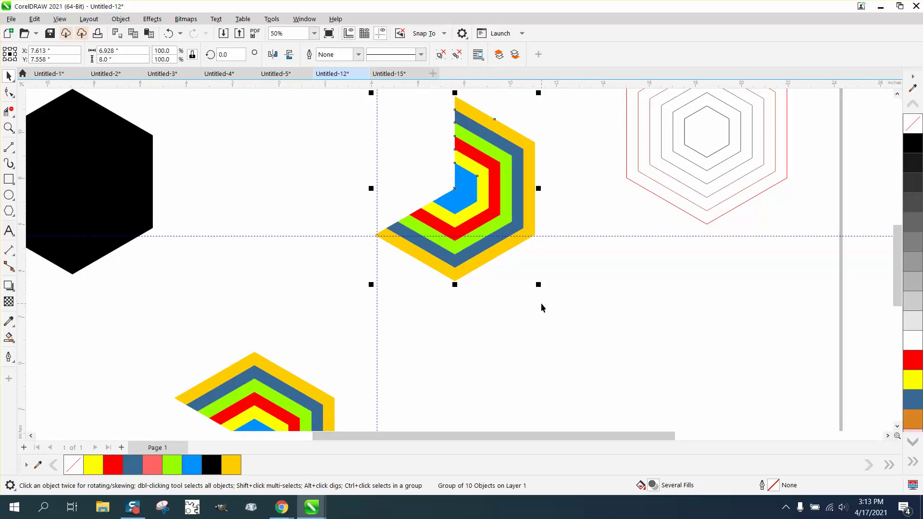
- Rotate copies by 60° around the left vertex to complete the six-wedge pattern; move the spare wedge under the black hexagon
click(465, 200)
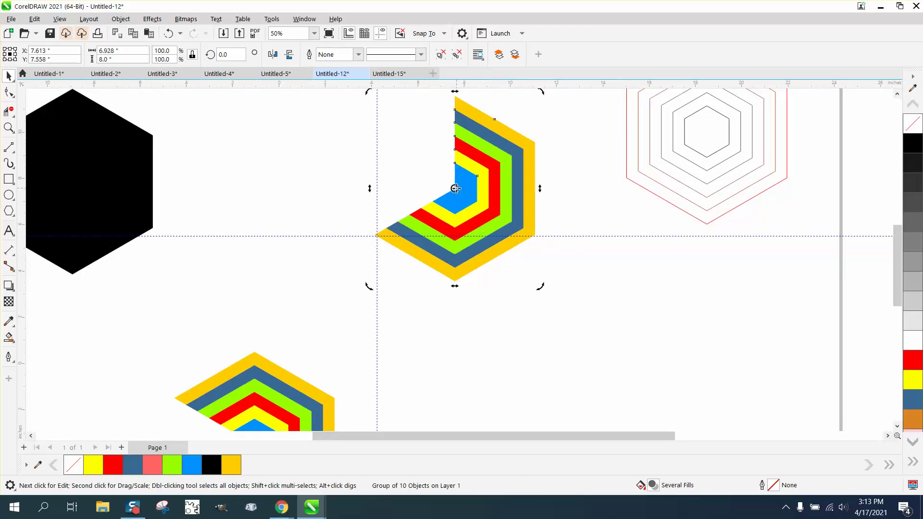
drag(455, 188, 376, 235)
scroll(533, 329, down, 1)
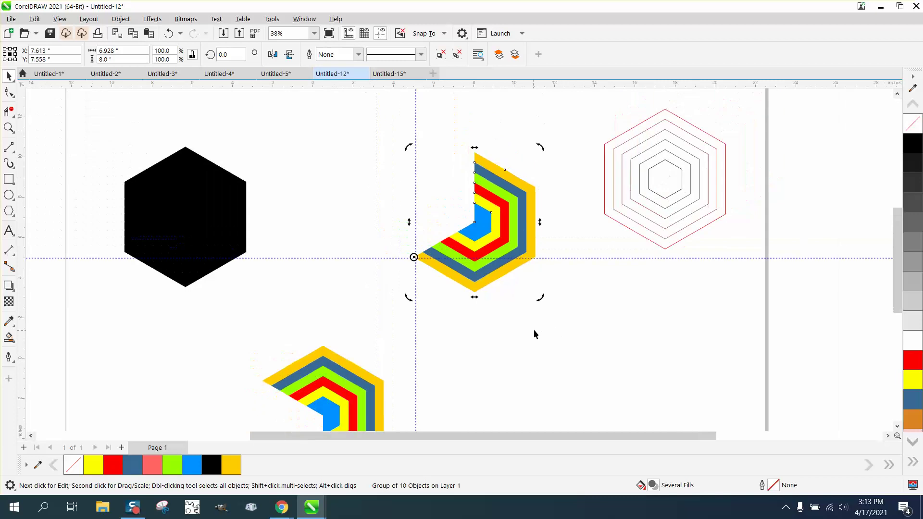
click(224, 54)
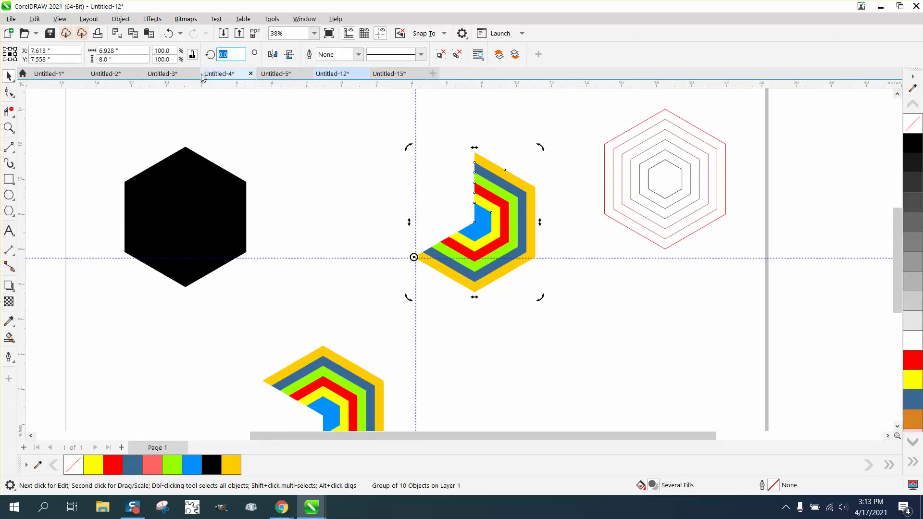
text(60)
key(Return)
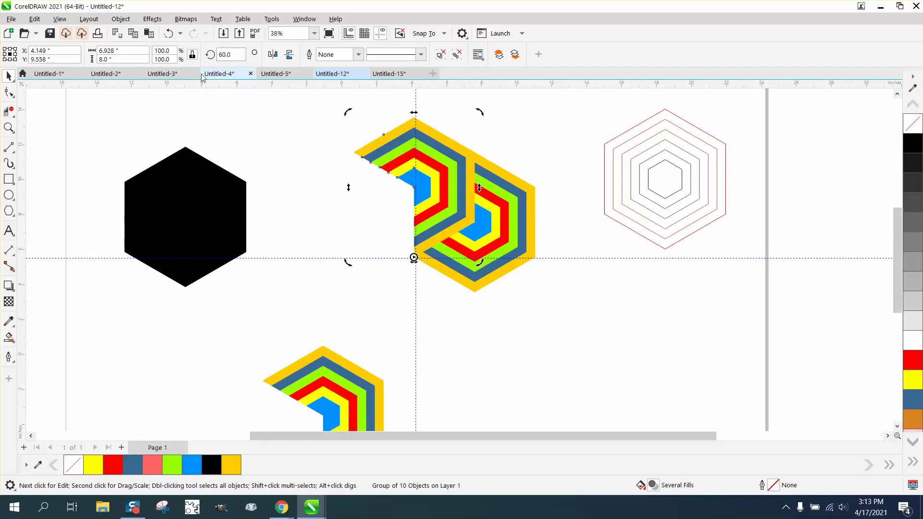
key(ctrl+r)
key(ctrl+r)
key(ctrl+r)
key(ctrl+r)
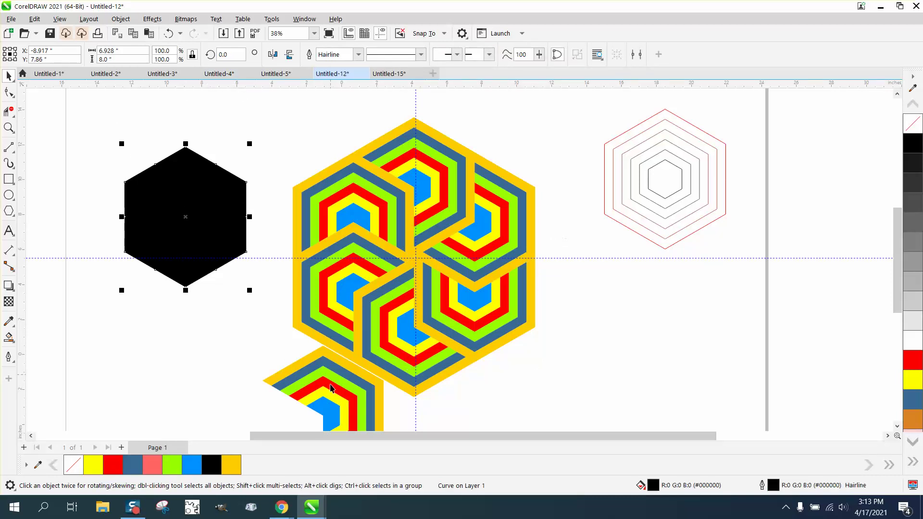
drag(331, 387, 231, 327)
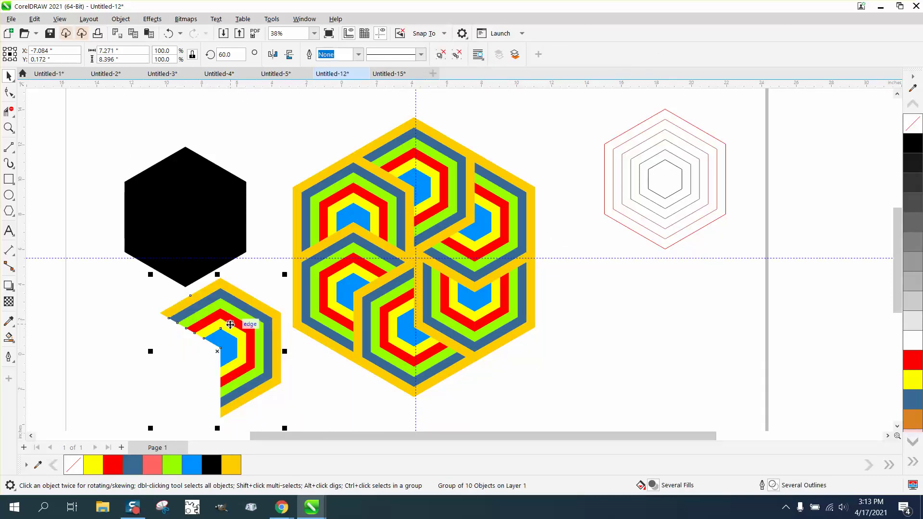
- Deselect everything and zoom out to view the finished pattern beside the spare wedge
click(604, 262)
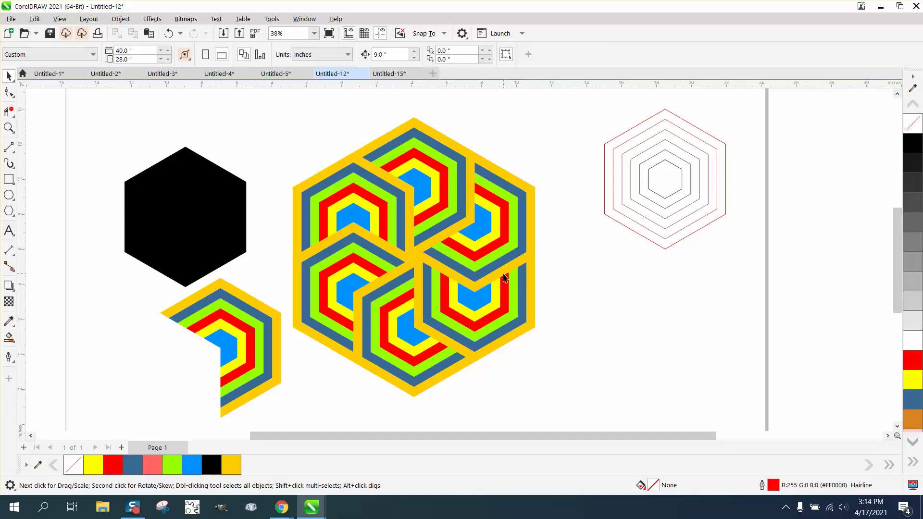
scroll(439, 263, down, 2)
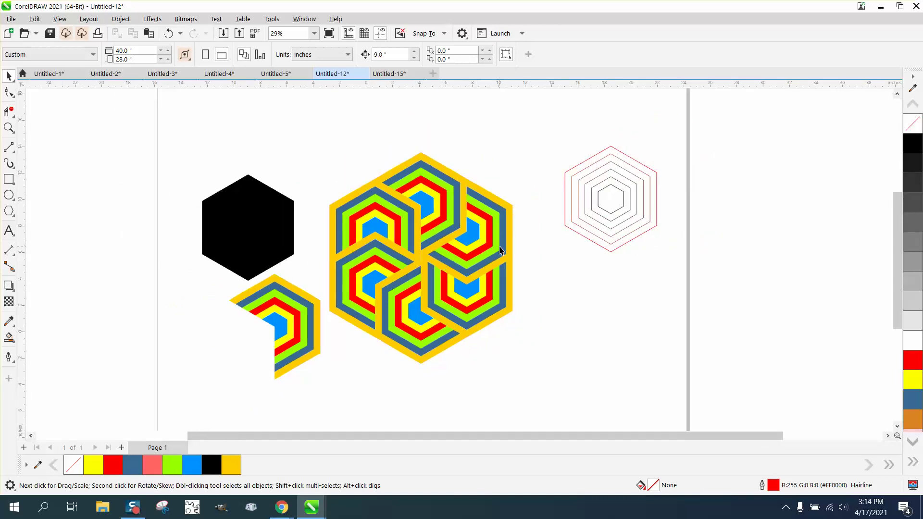